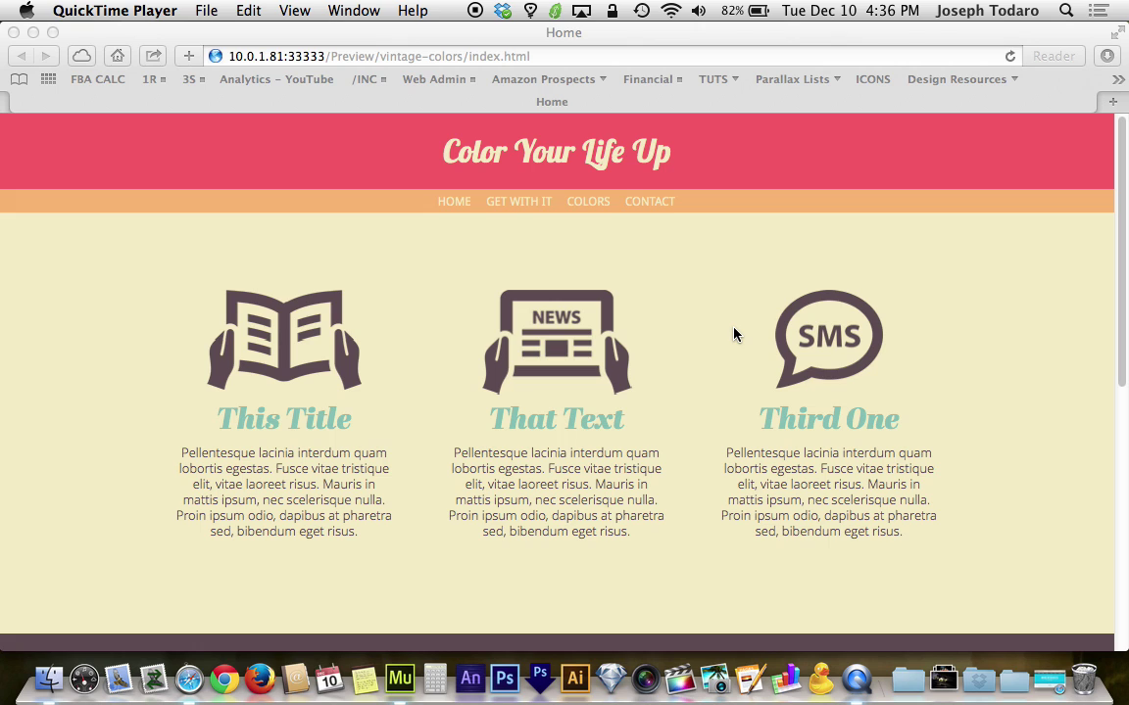
Review the Color Your Life Up preview in Safari top to bottom, then show all open windows.
left_click(734, 334)
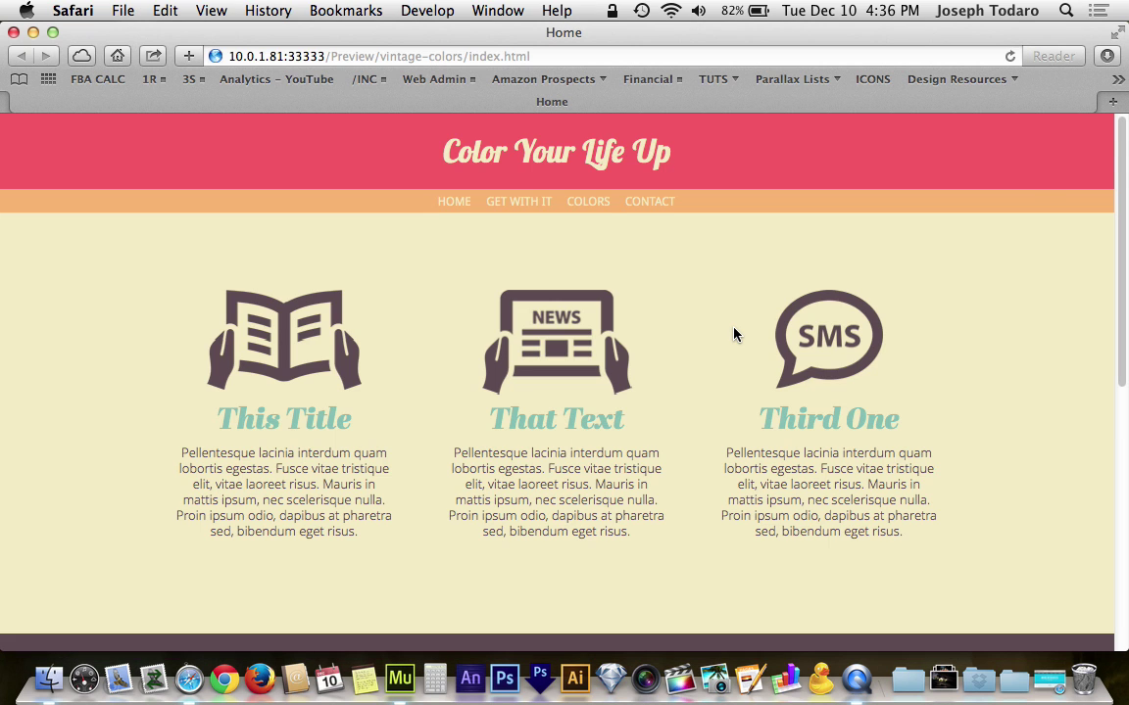
scroll(734, 333, "down", 10)
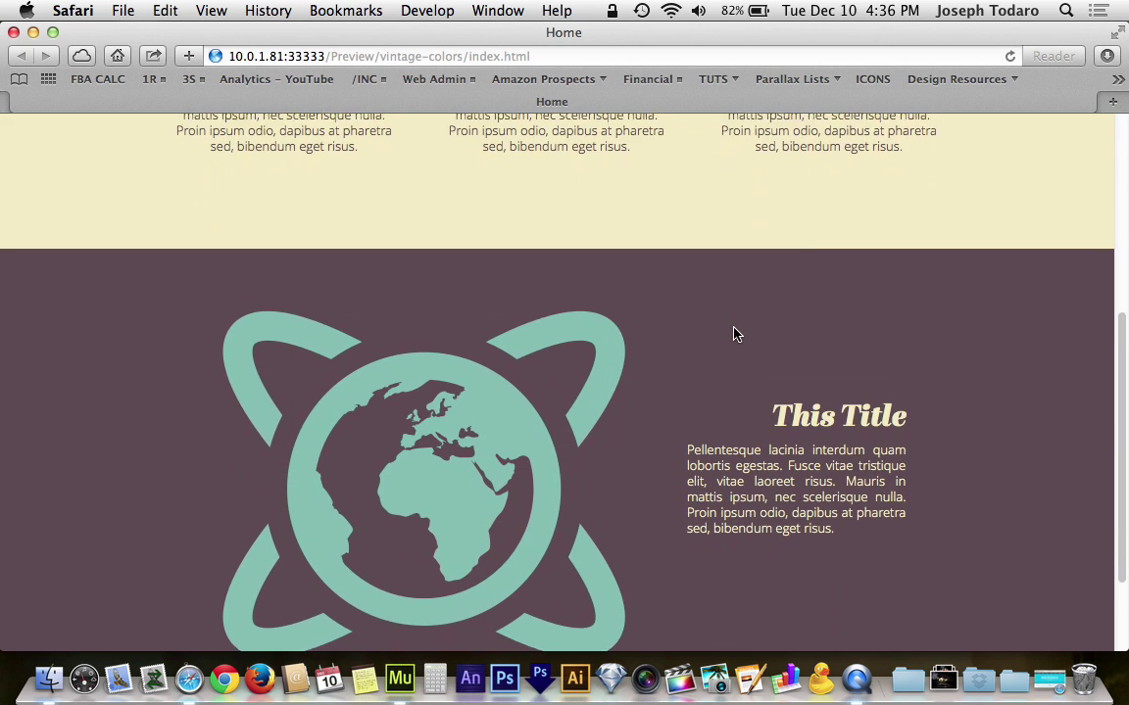
scroll(734, 331, "up", 10)
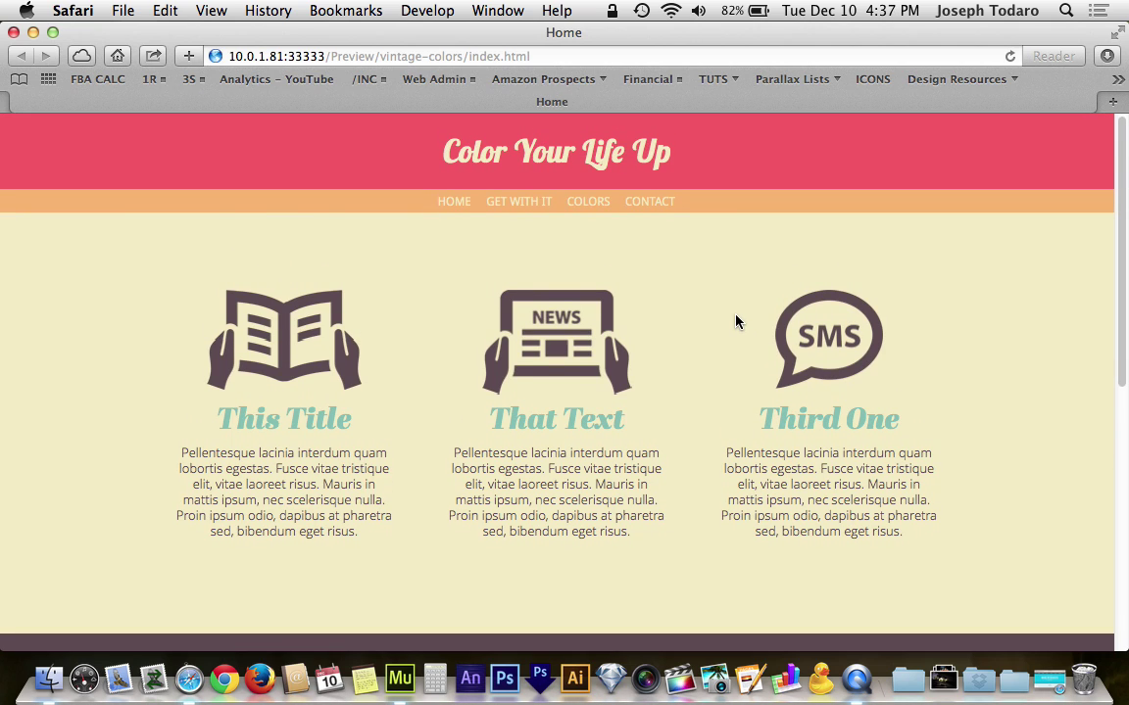
scroll(737, 323, "down", 8)
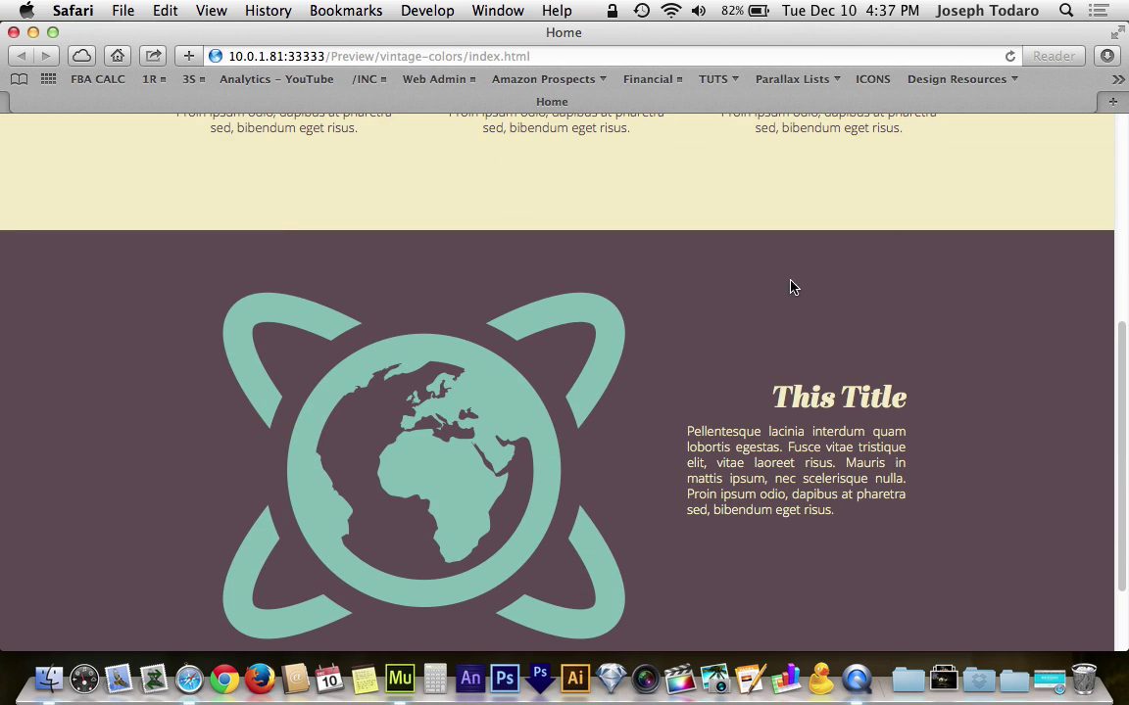
scroll(824, 305, "down", 2)
scroll(824, 299, "up", 7)
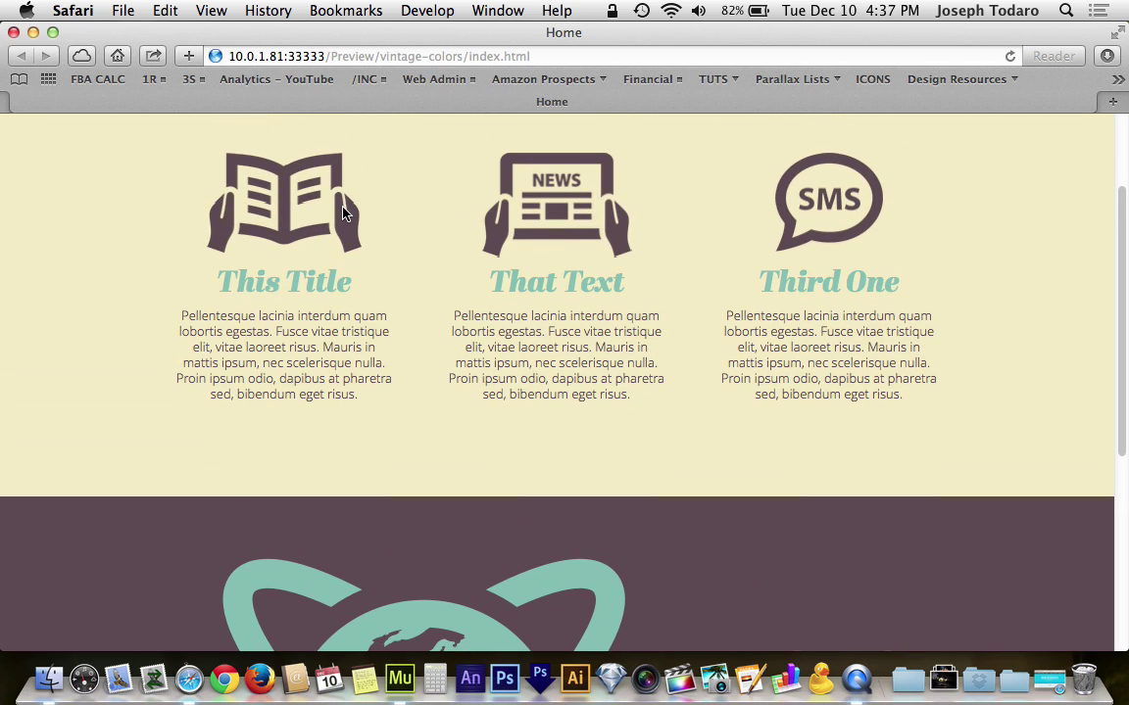
scroll(343, 212, "down", 5)
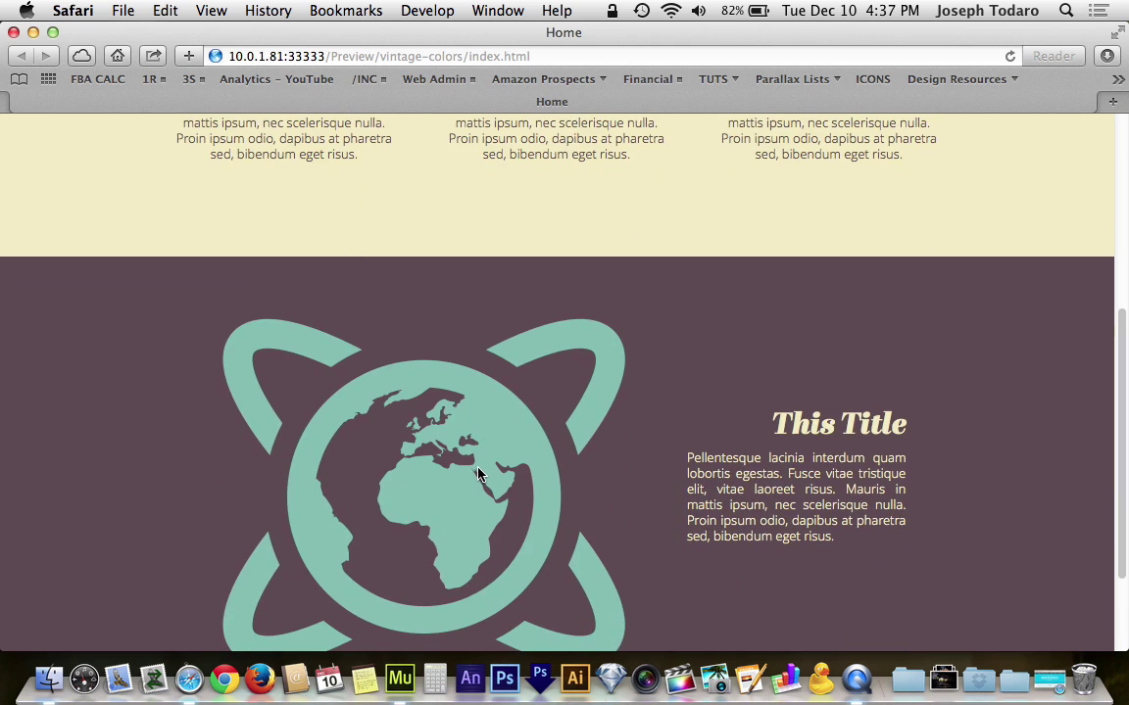
scroll(478, 475, "up", 7)
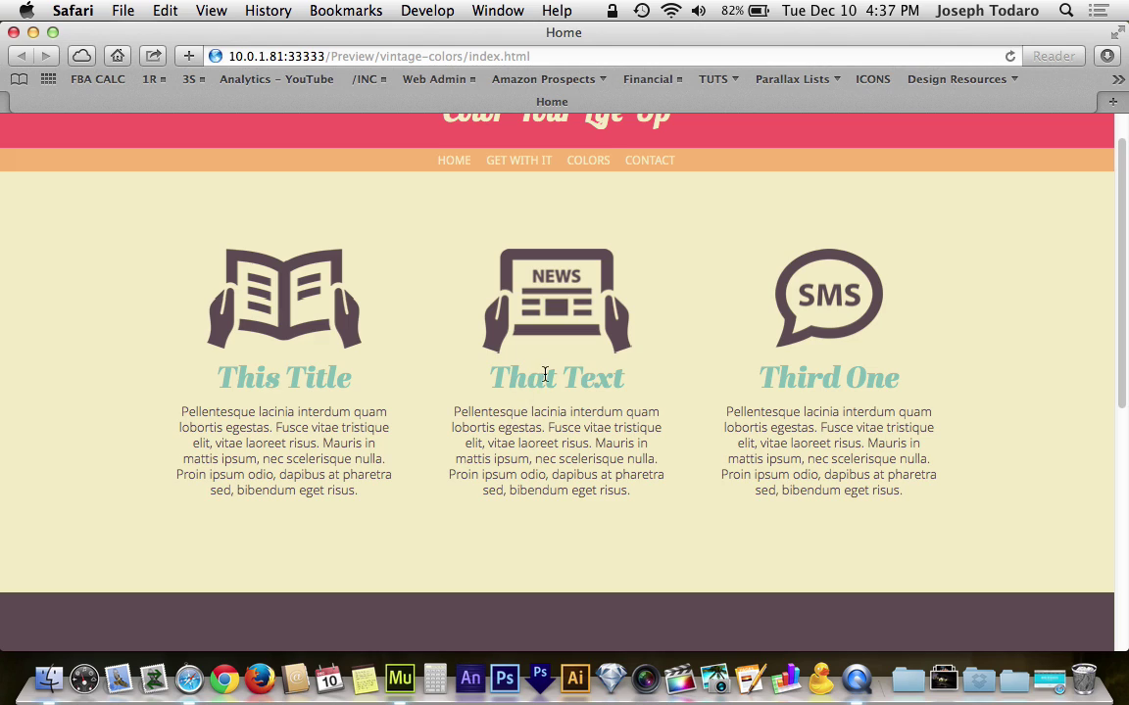
scroll(547, 378, "up", 1)
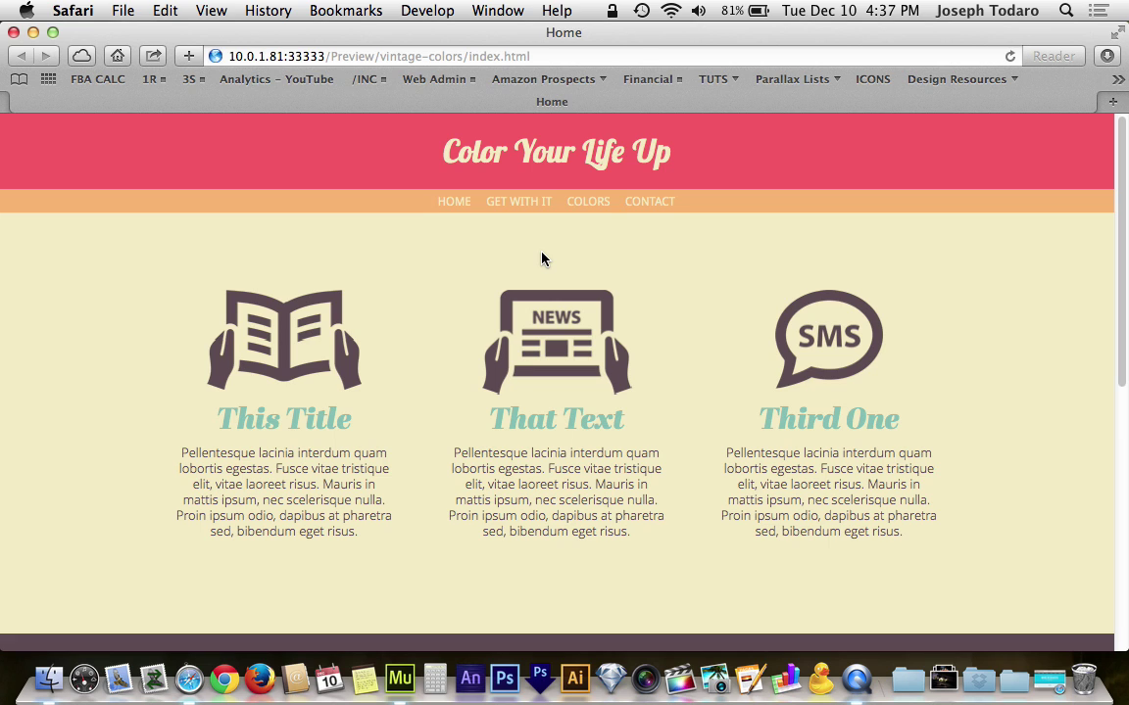
key("ctrl+Up")
Bring Adobe Muse forward and show the Home page's browser fill colour, currently F2EBC3.
left_click(378, 254)
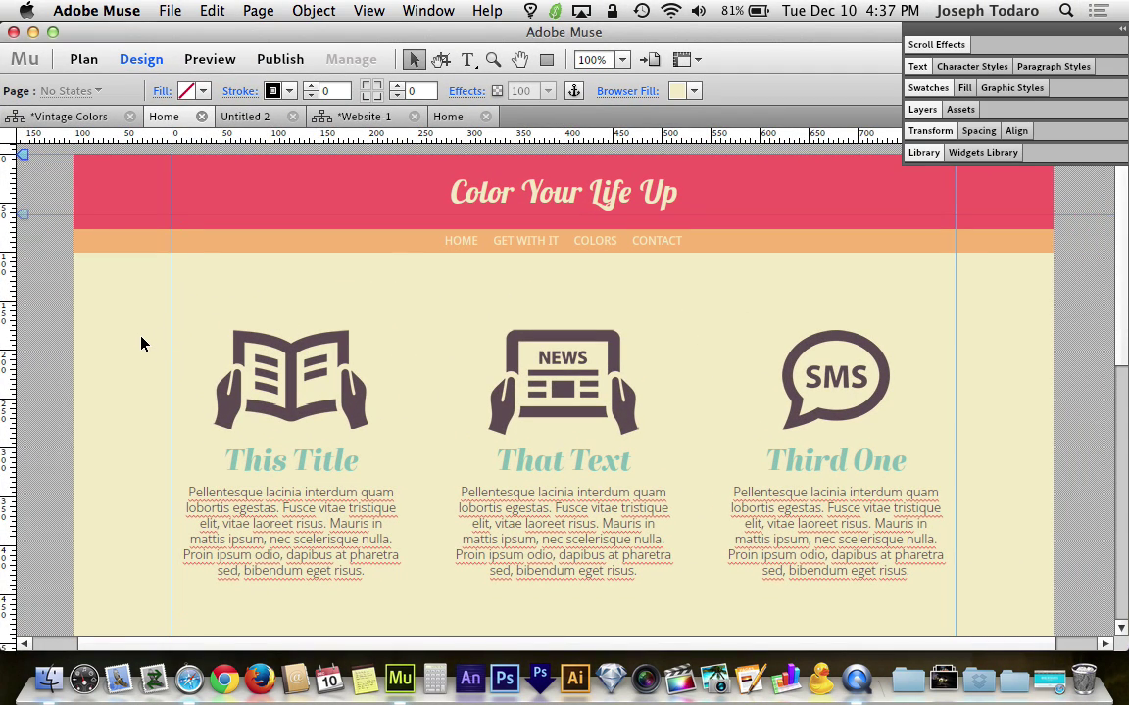
left_click(697, 91)
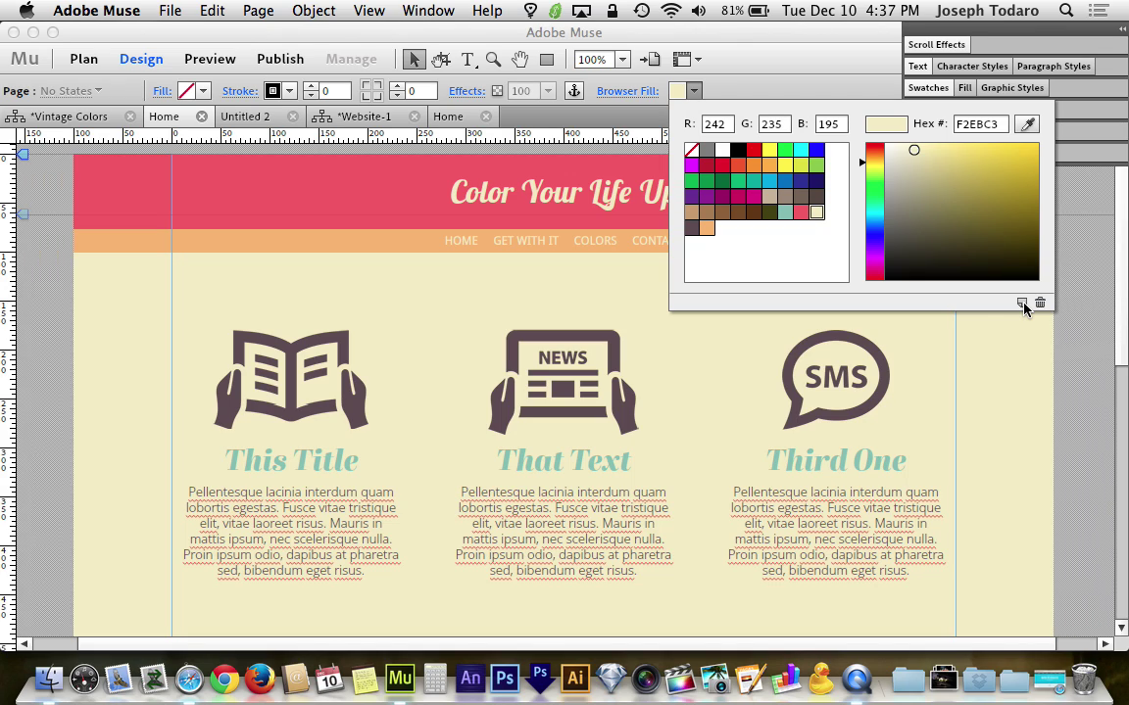
left_click(692, 321)
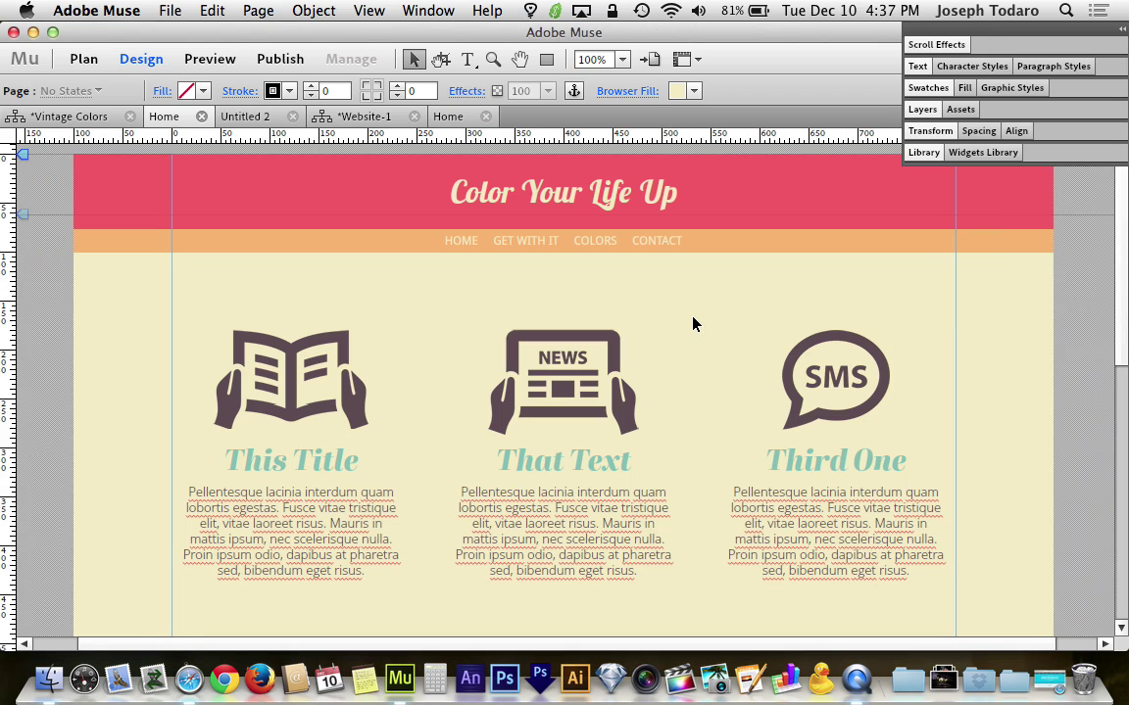
left_click(639, 206)
left_click(654, 244)
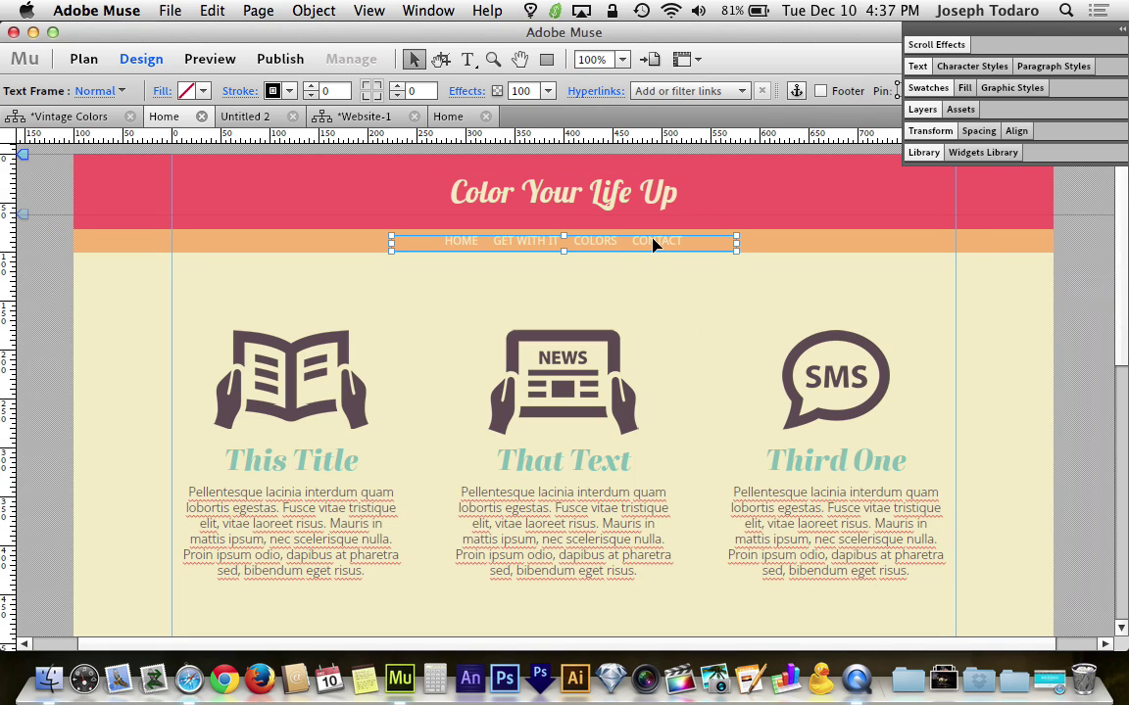
left_click(680, 313)
scroll(680, 312, "down", 5)
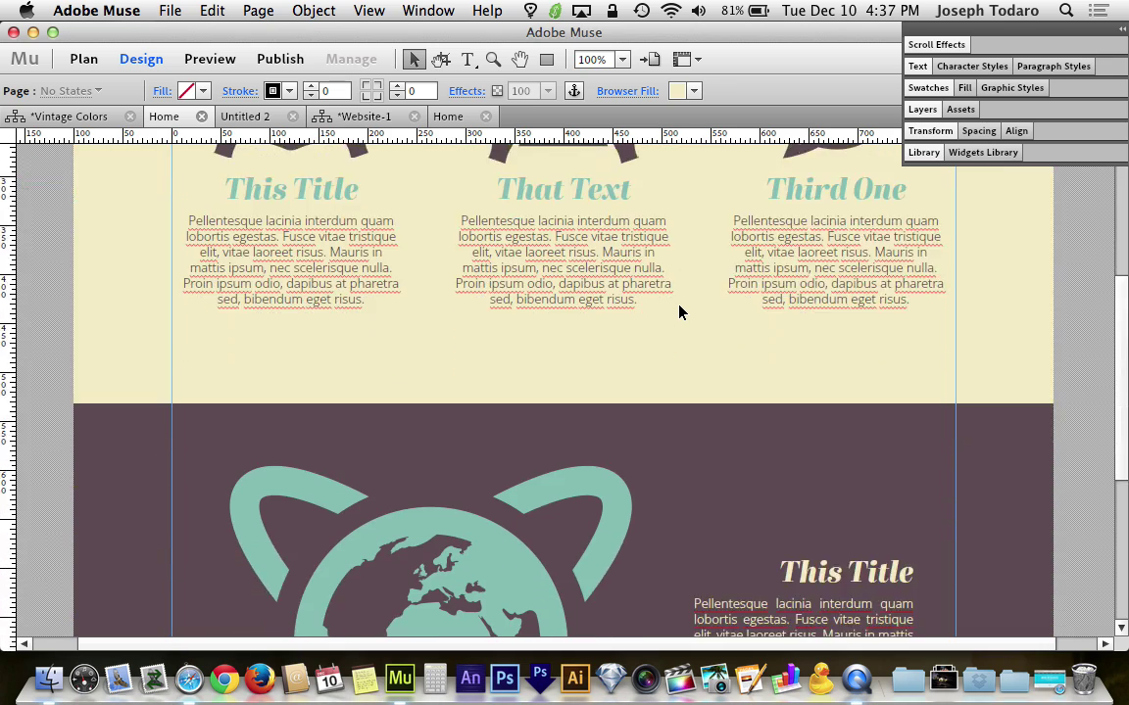
scroll(681, 311, "down", 6)
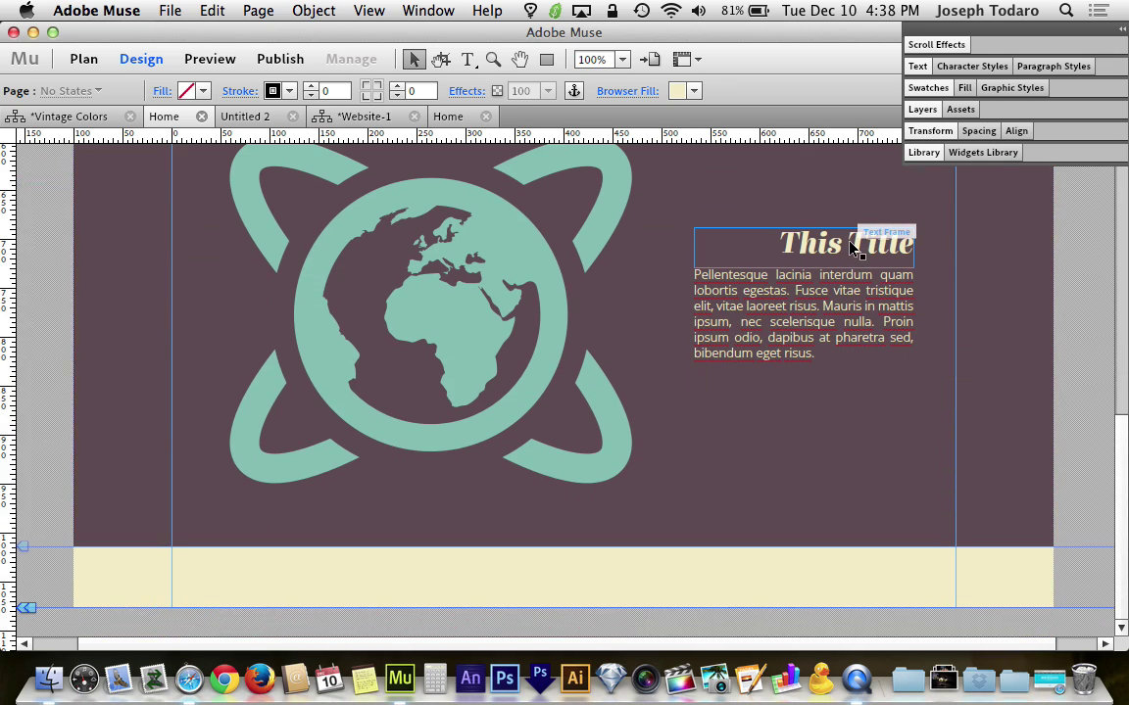
scroll(779, 304, "up", 7)
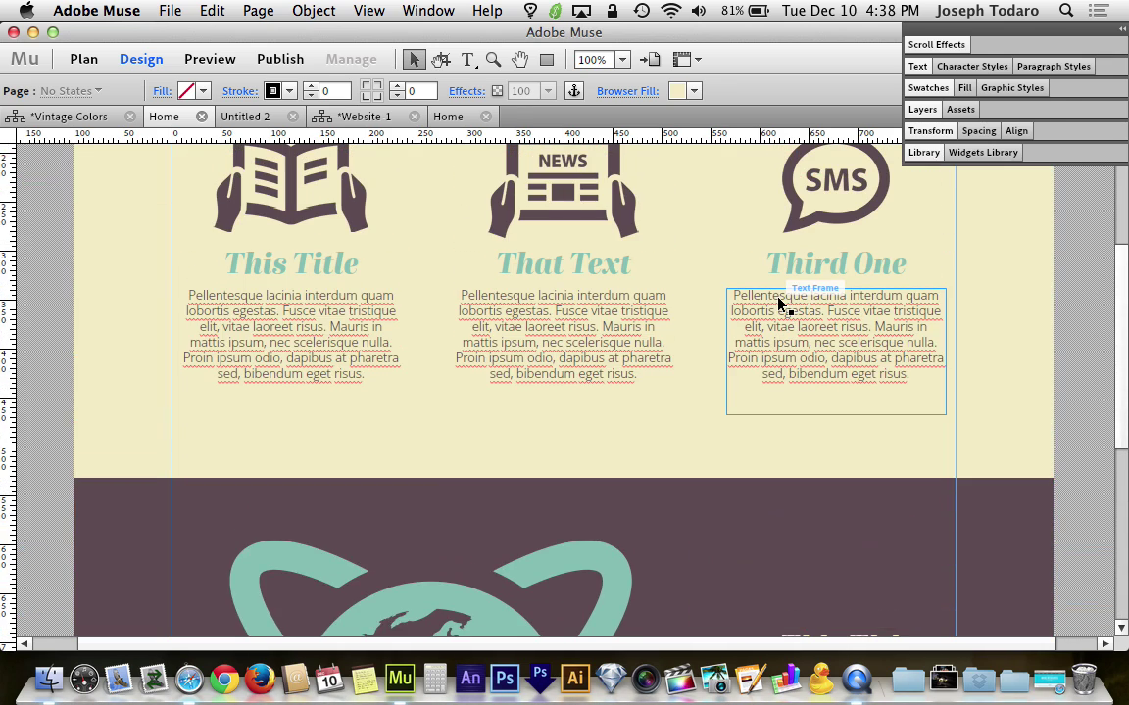
scroll(778, 305, "up", 4)
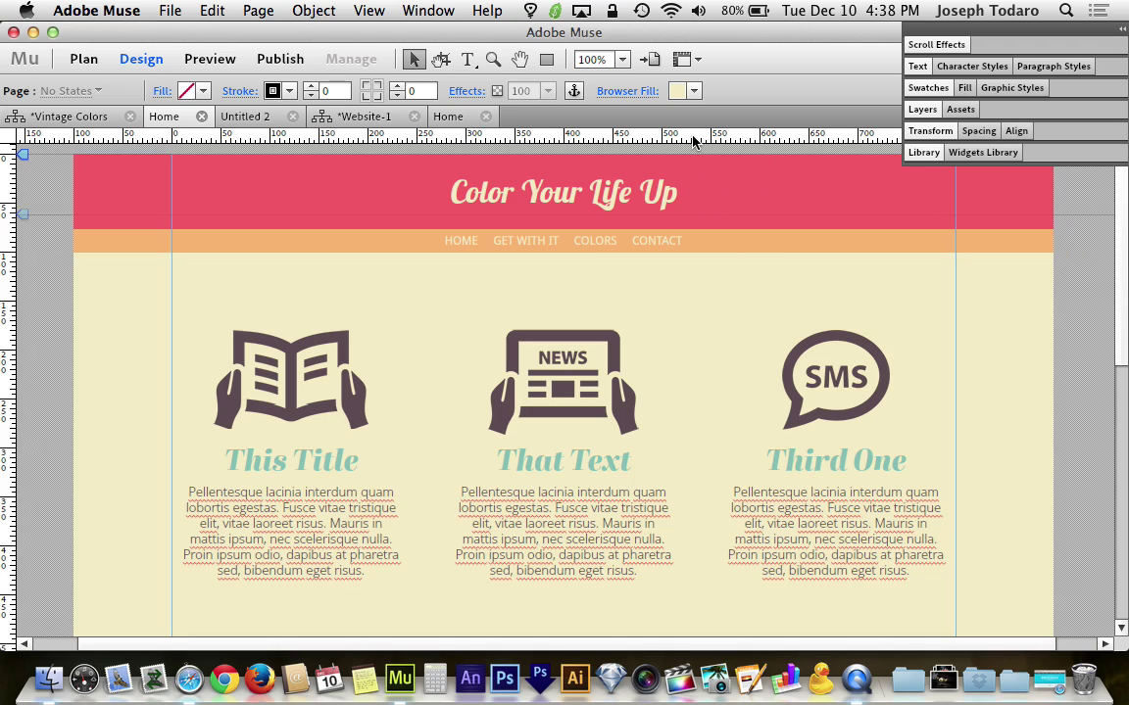
left_click(693, 92)
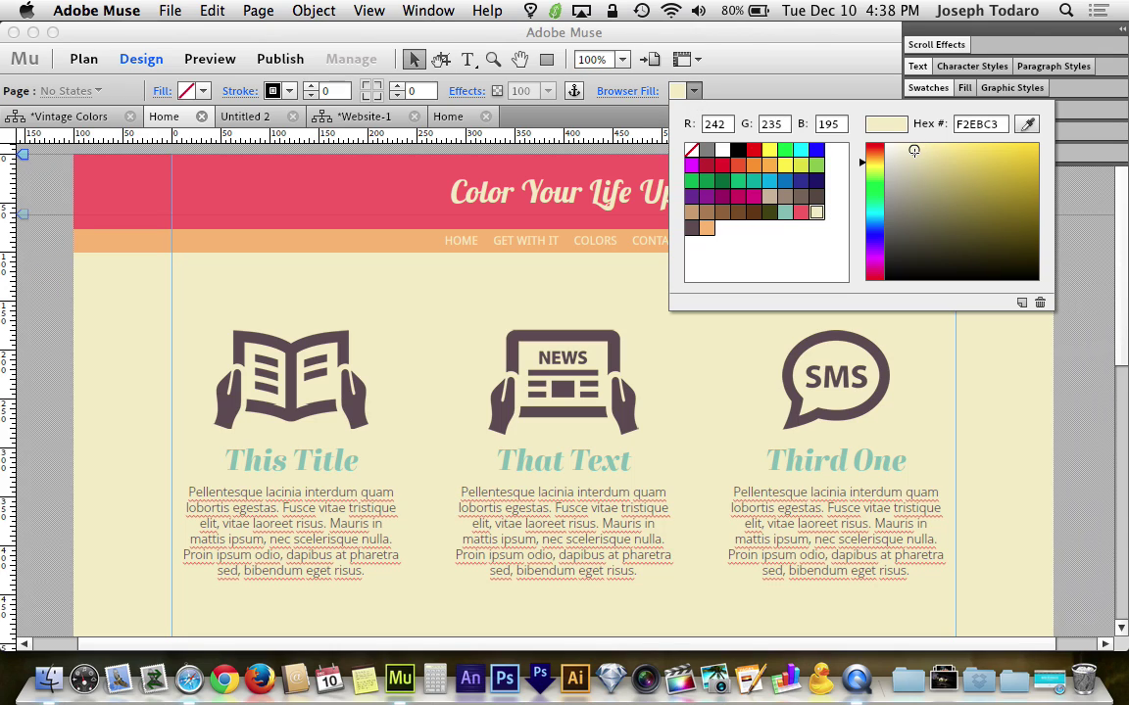
Redefine the cream background swatch as FFF4E2 (R255, G244, B226).
double_click(817, 218)
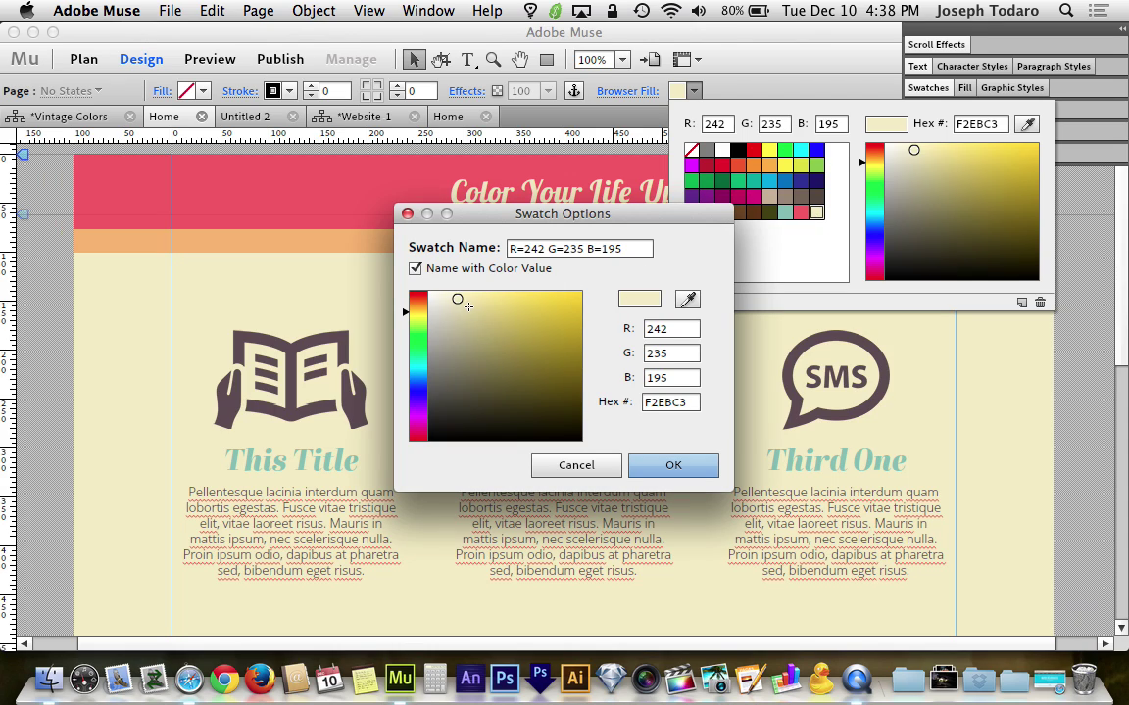
left_click_drag(422, 311, 445, 291)
left_click(448, 291)
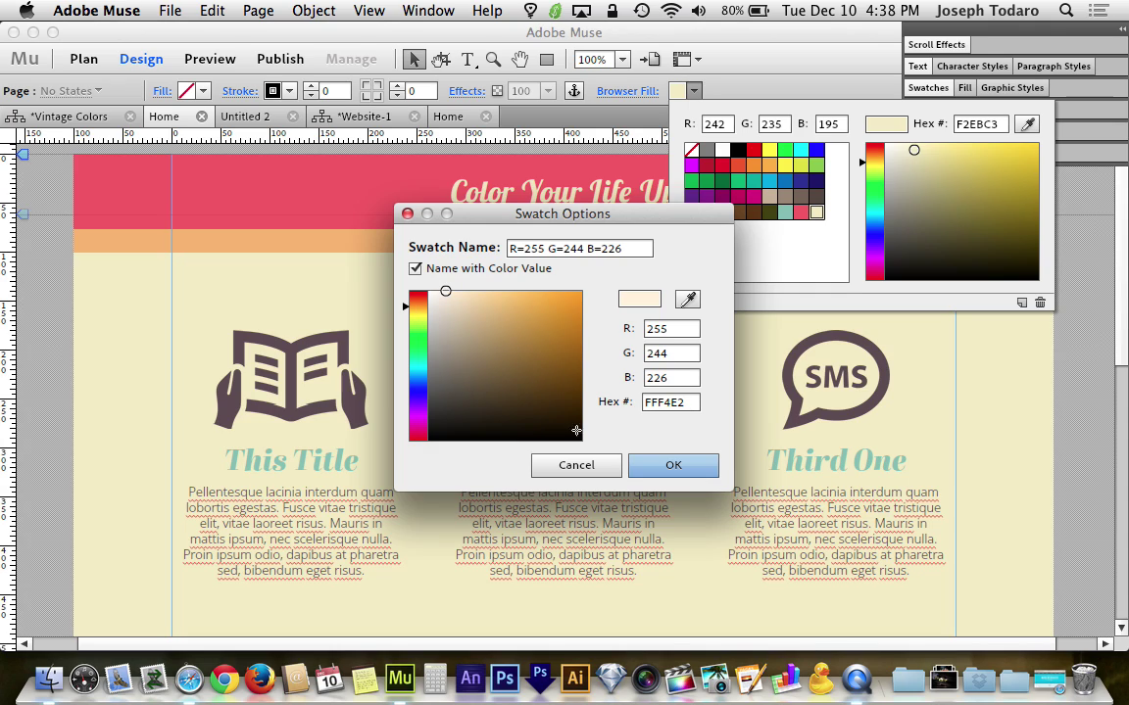
left_click(672, 466)
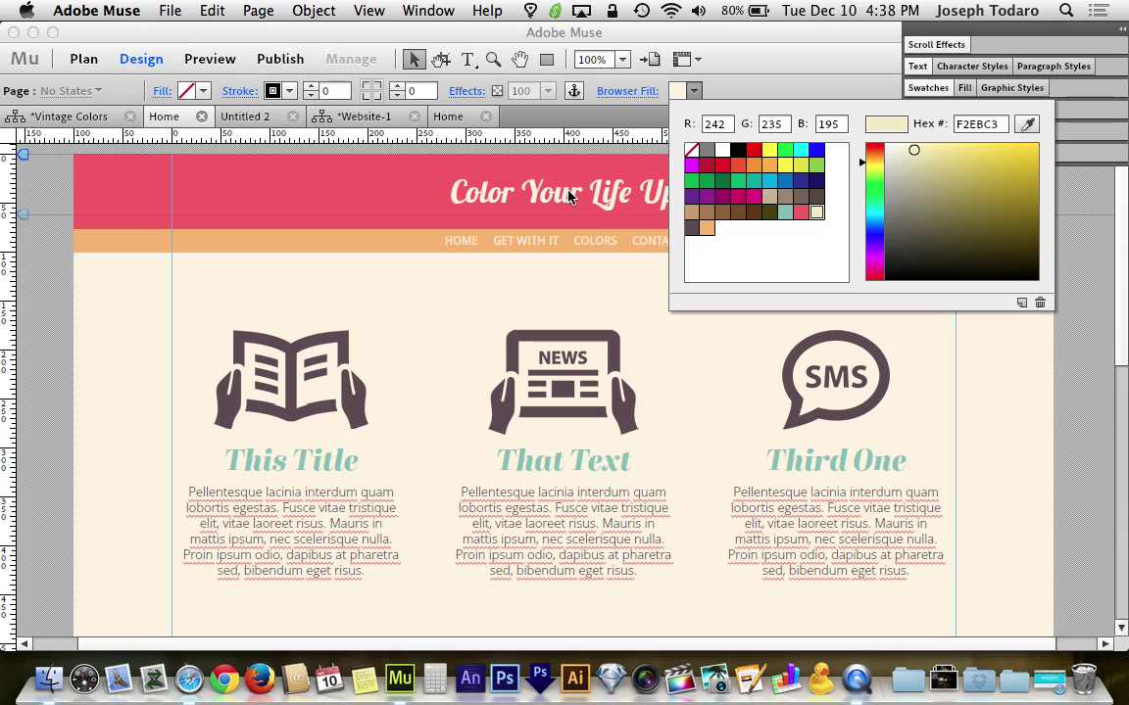
left_click(688, 327)
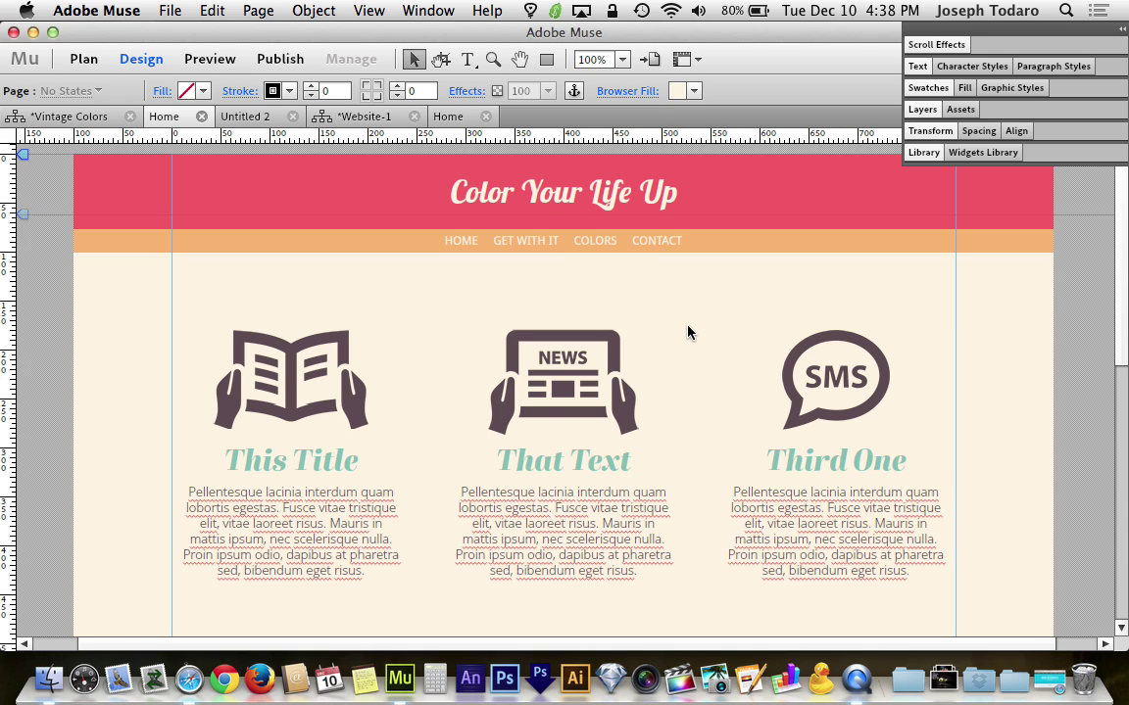
scroll(688, 331, "down", 5)
Change the FFF4E2 background swatch to a darker tan shade.
scroll(688, 333, "down", 3)
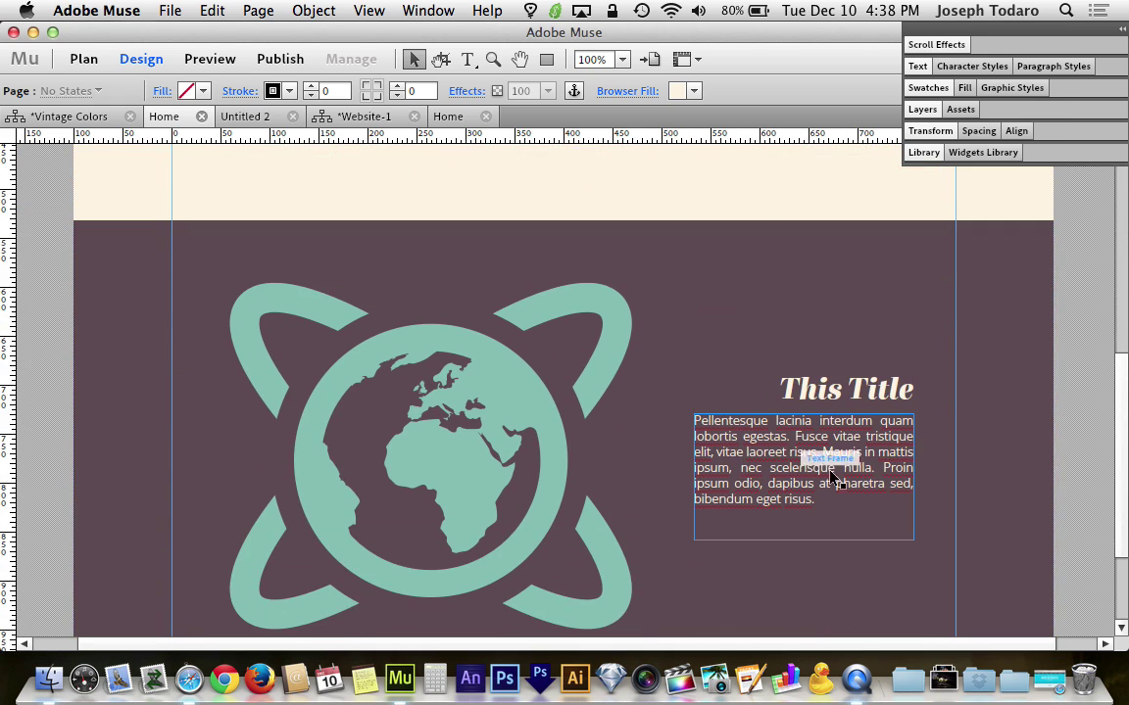
scroll(753, 490, "down", 3)
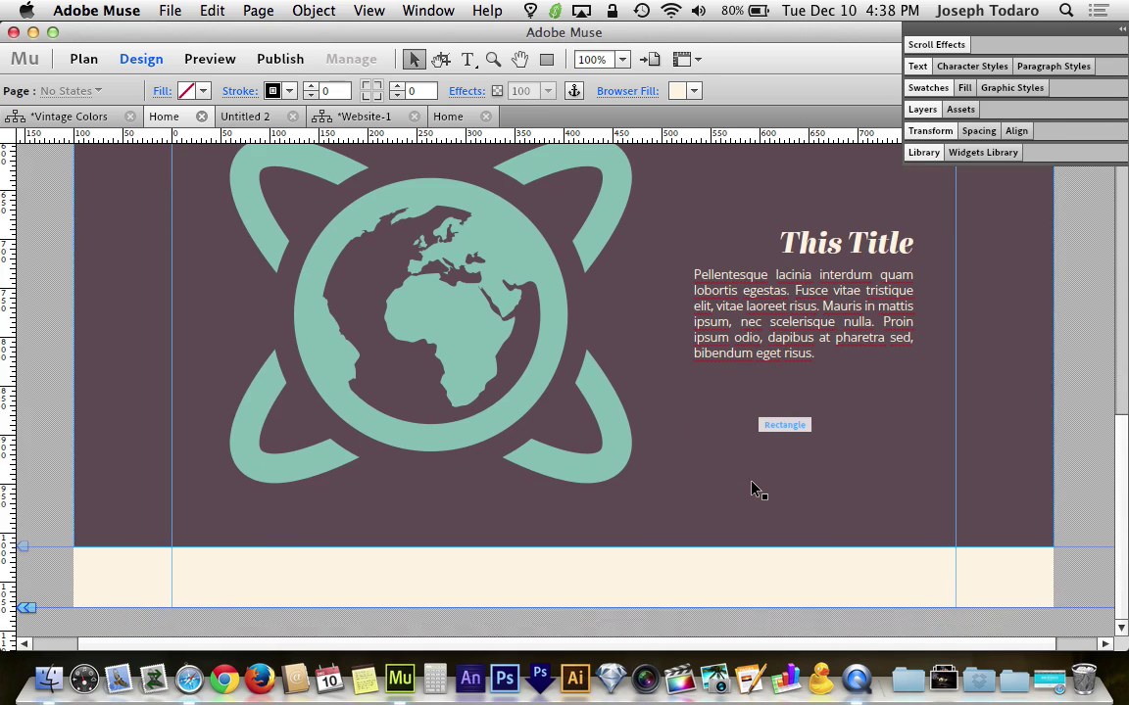
scroll(753, 483, "up", 10)
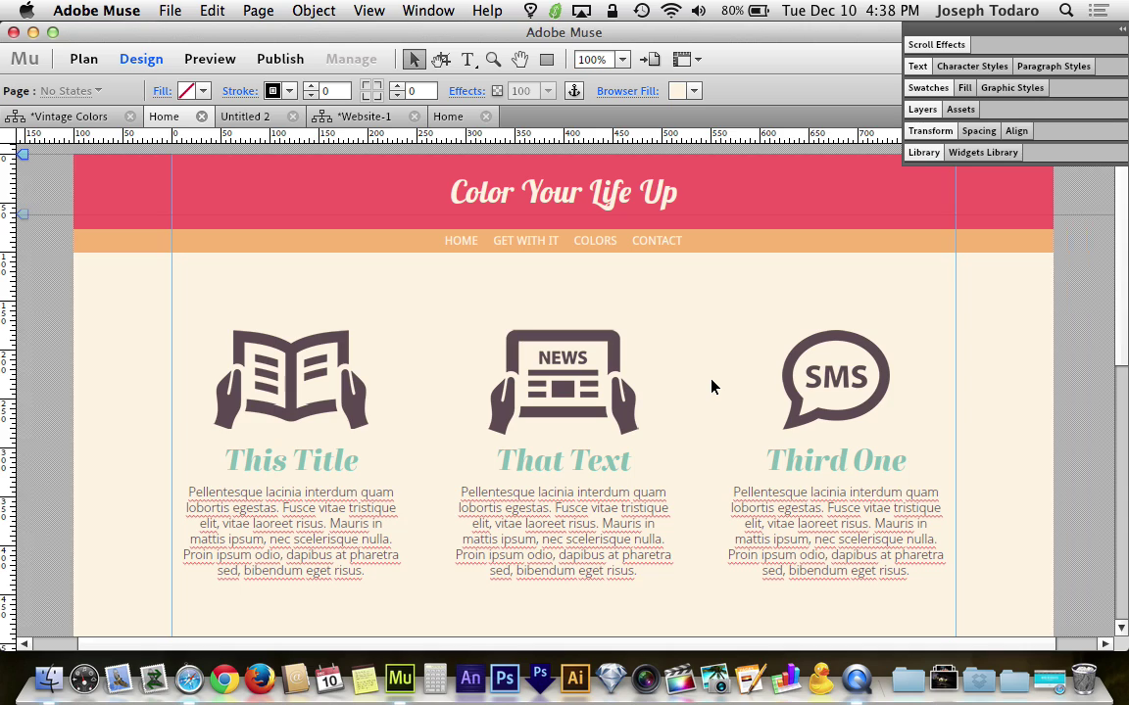
left_click(677, 90)
double_click(815, 212)
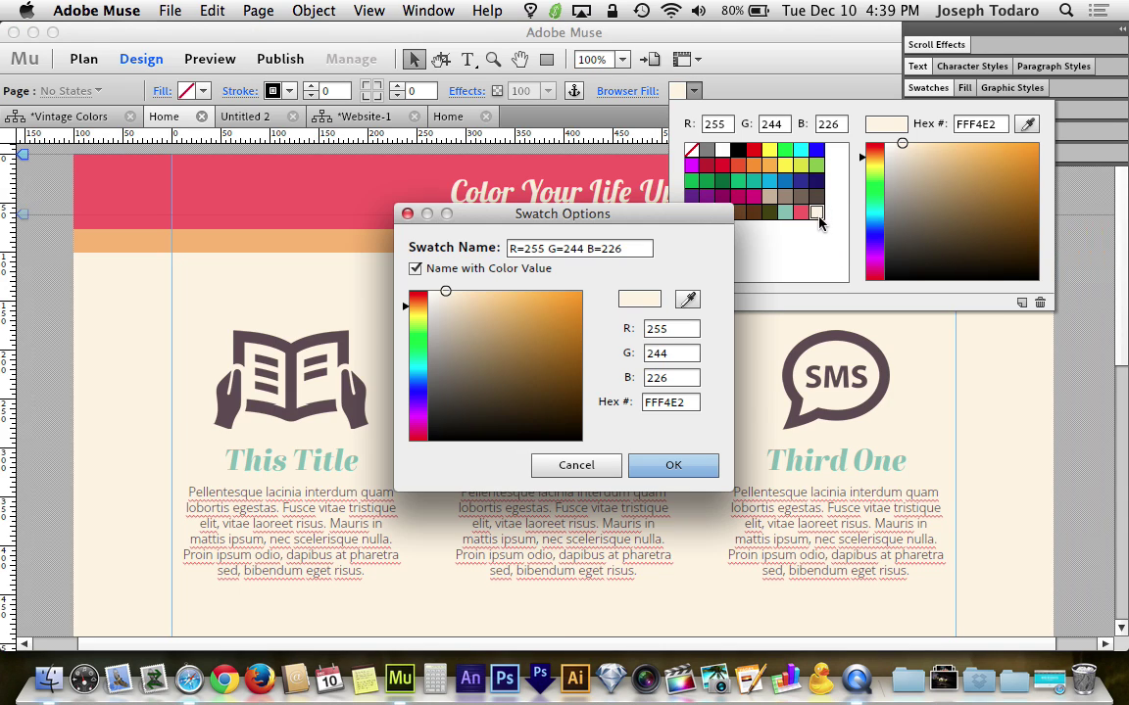
left_click(464, 297)
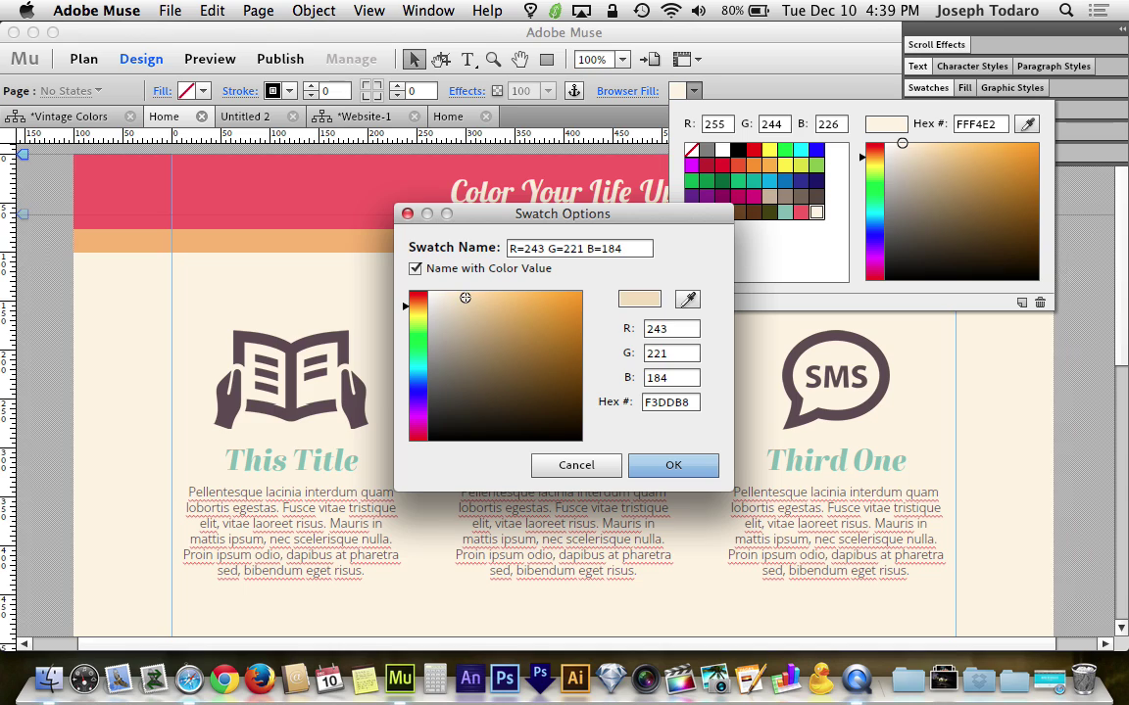
left_click(641, 467)
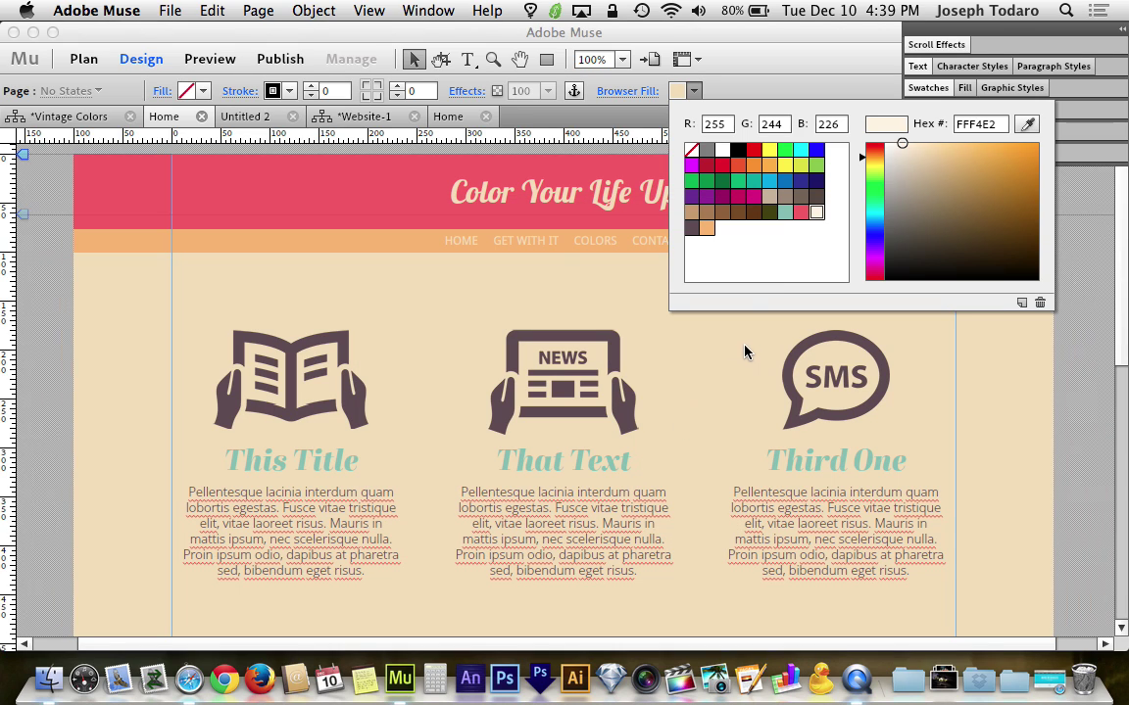
Lighten the cream swatch to FDEED5 (R253, G238, B213).
double_click(816, 214)
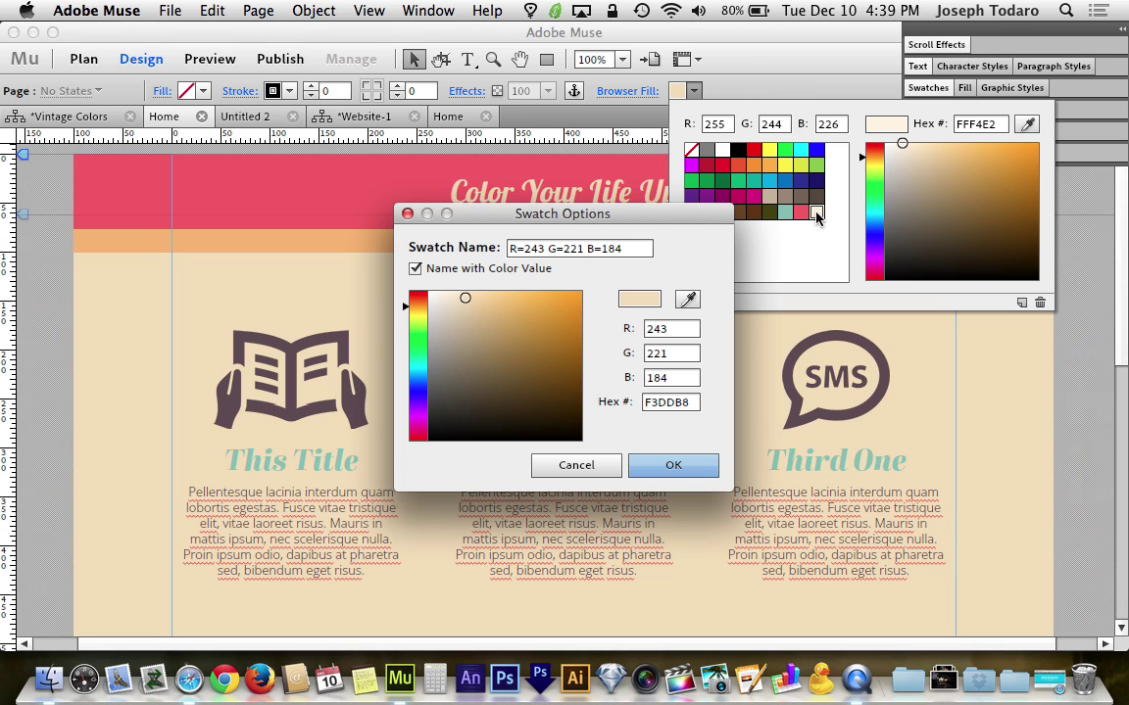
left_click_drag(457, 294, 452, 292)
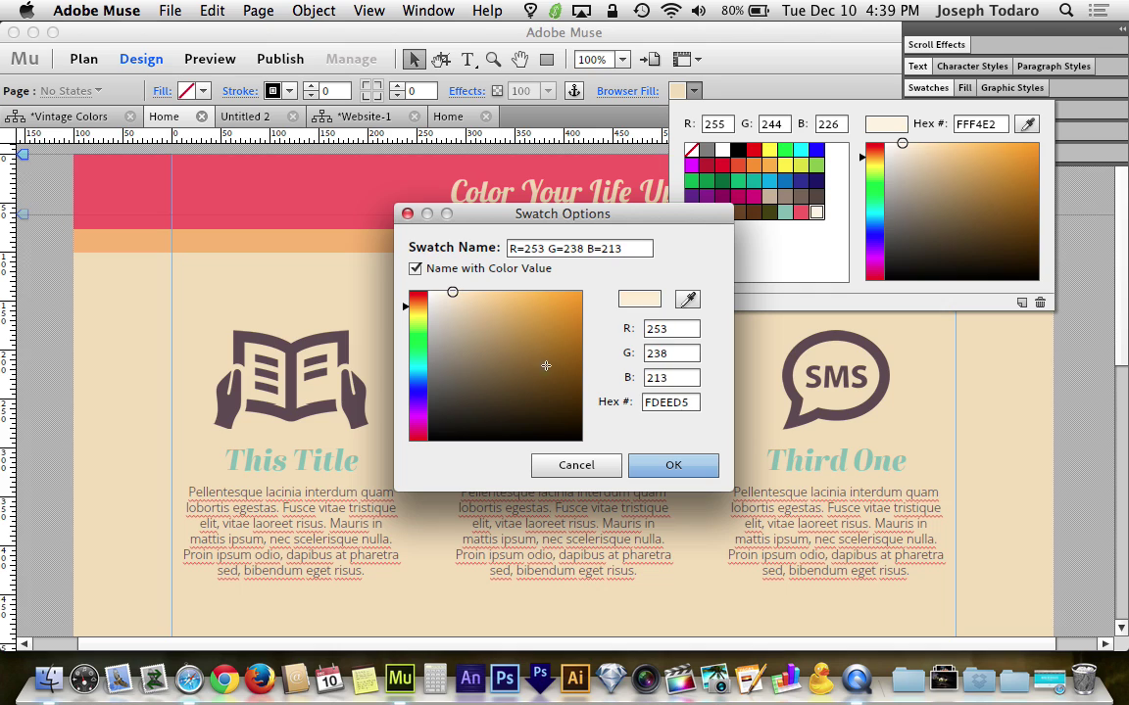
left_click(674, 467)
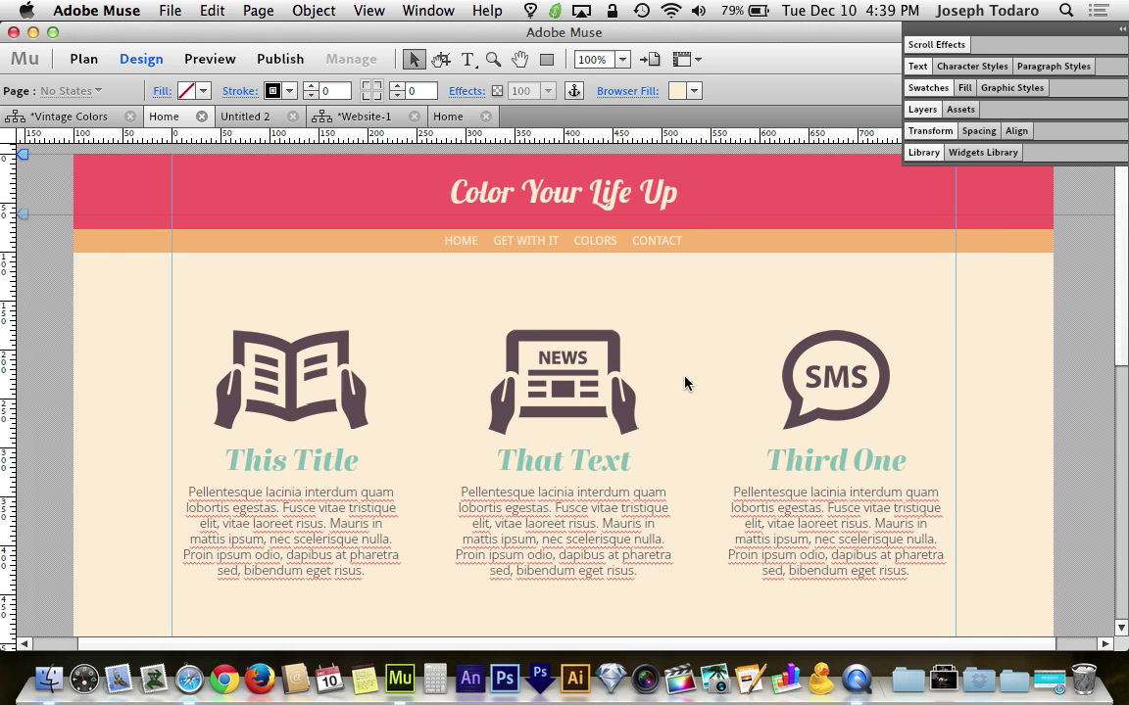
Recolor the dark lower section's 5D4B51 swatch to a warmer reddish brown, R93 G79 B75.
scroll(517, 428, "down", 5)
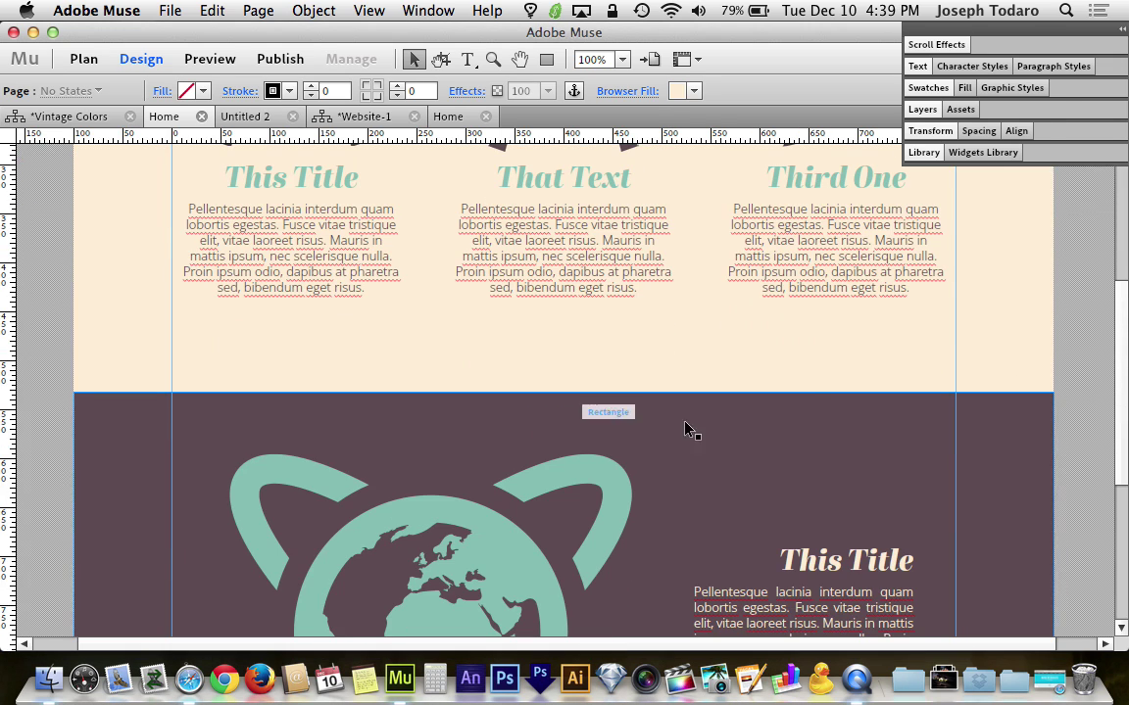
left_click(783, 428)
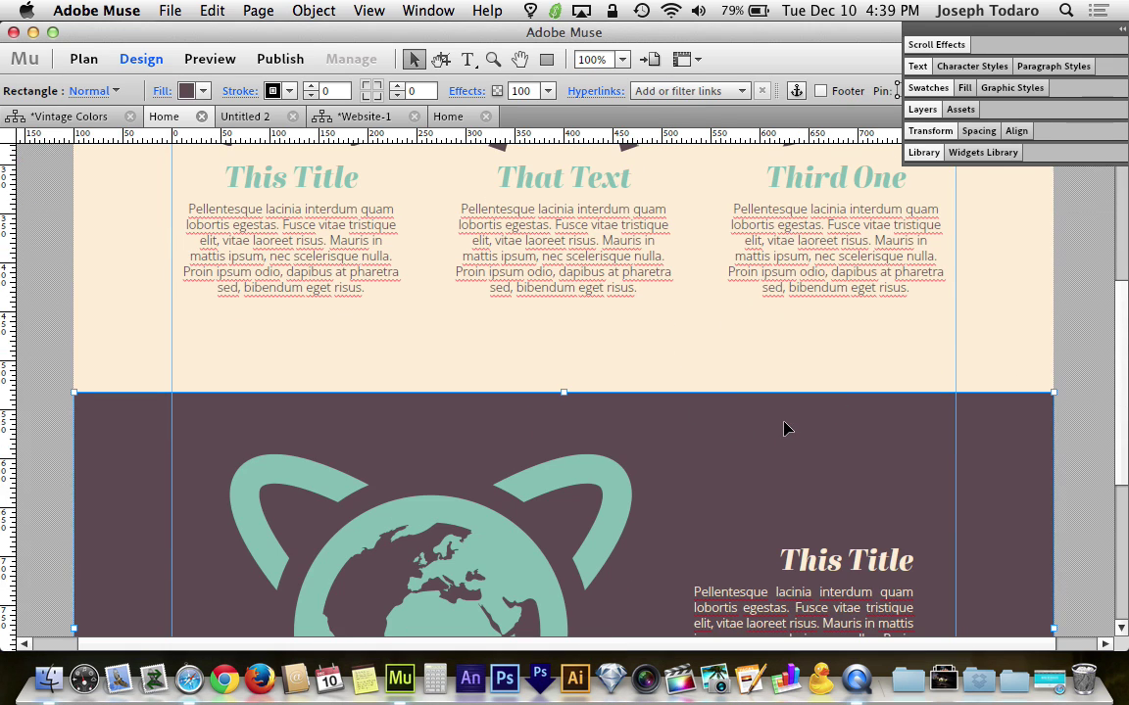
left_click(186, 90)
double_click(201, 226)
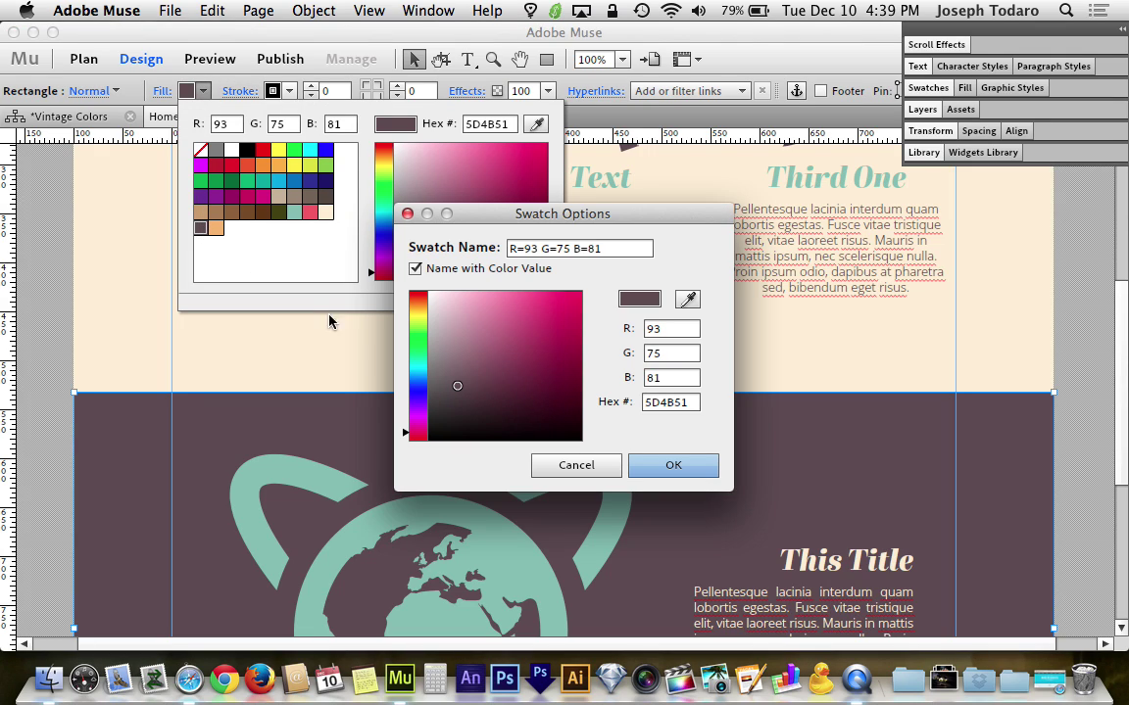
left_click(419, 297)
left_click_drag(420, 297, 420, 299)
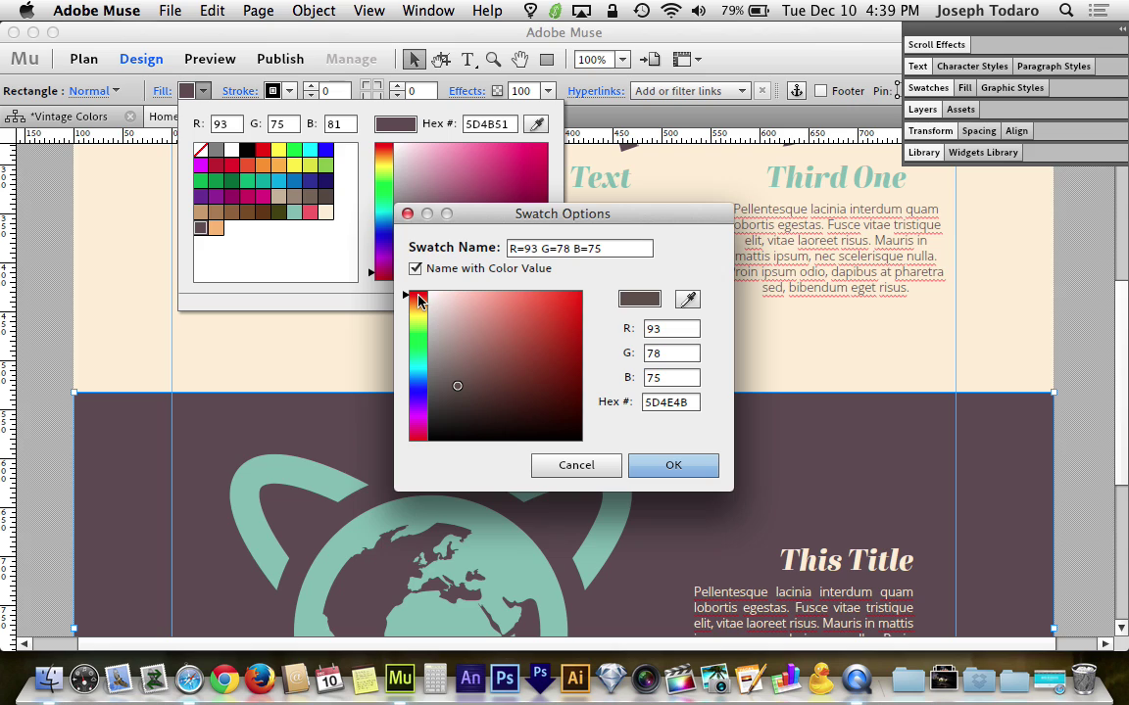
left_click(674, 464)
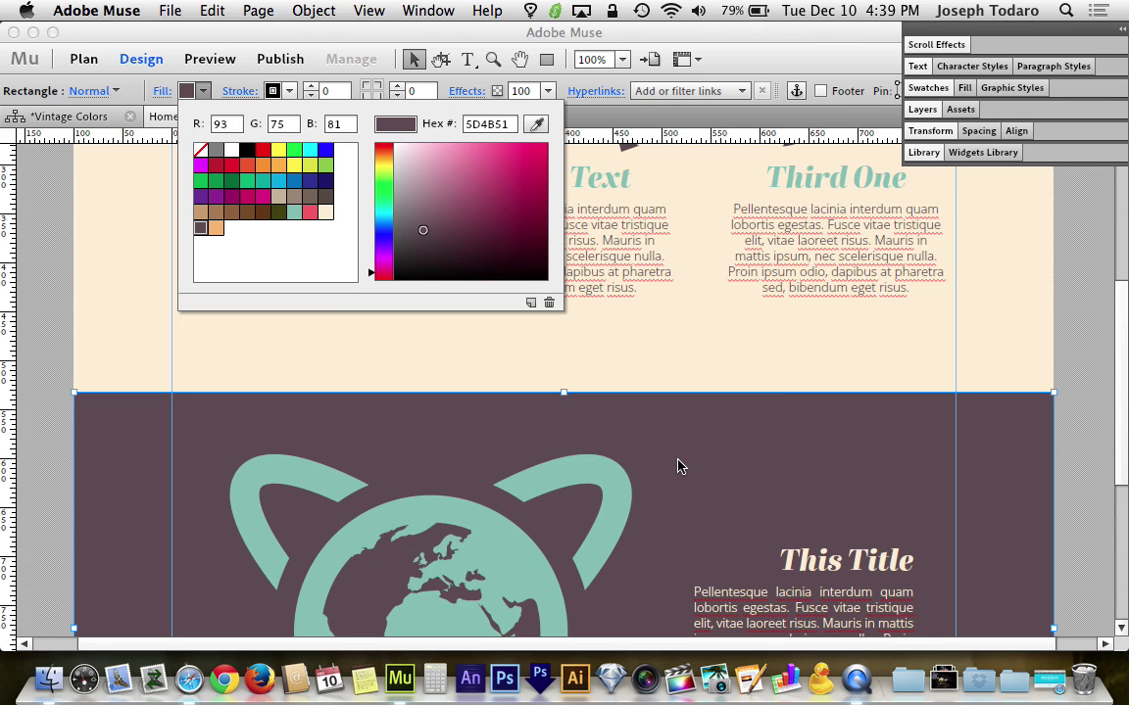
left_click(680, 374)
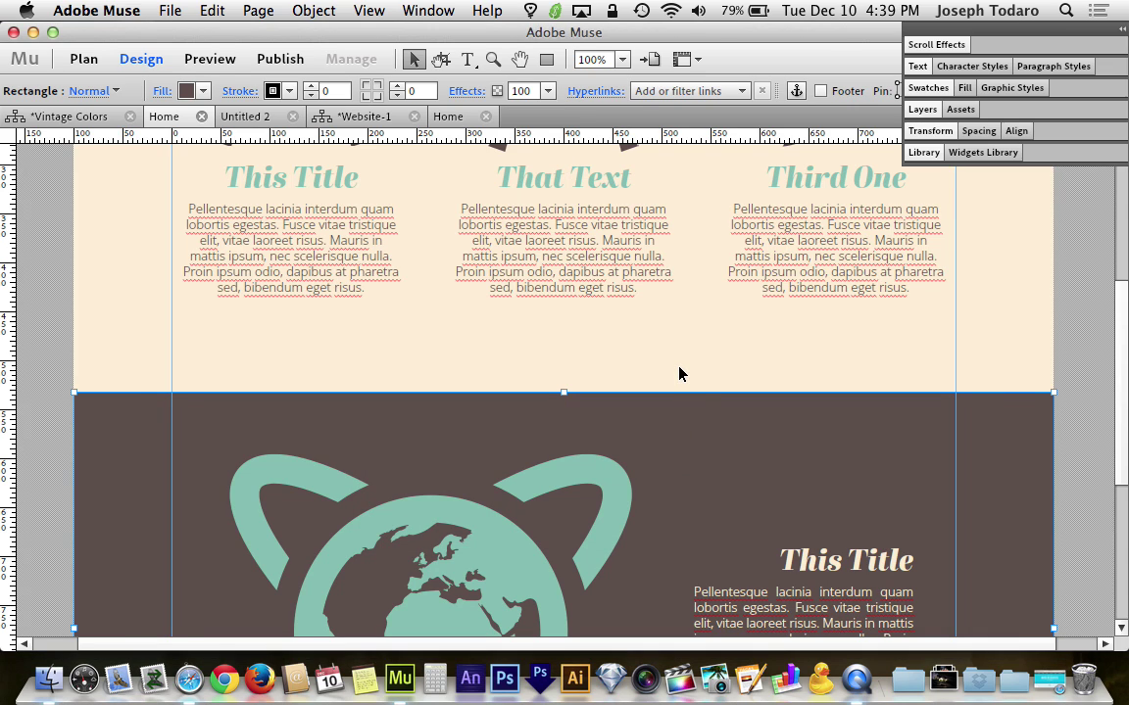
left_click(680, 373)
Preview the updated Home page in the browser.
scroll(681, 373, "up", 3)
scroll(680, 373, "up", 3)
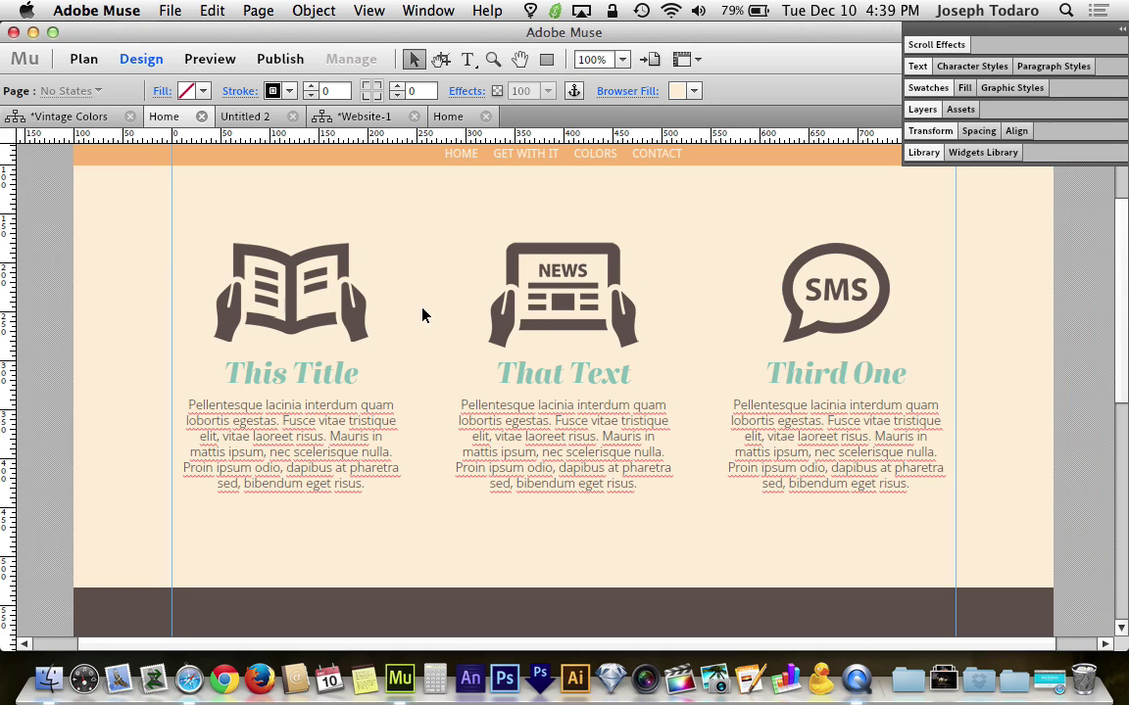
scroll(422, 315, "up", 2)
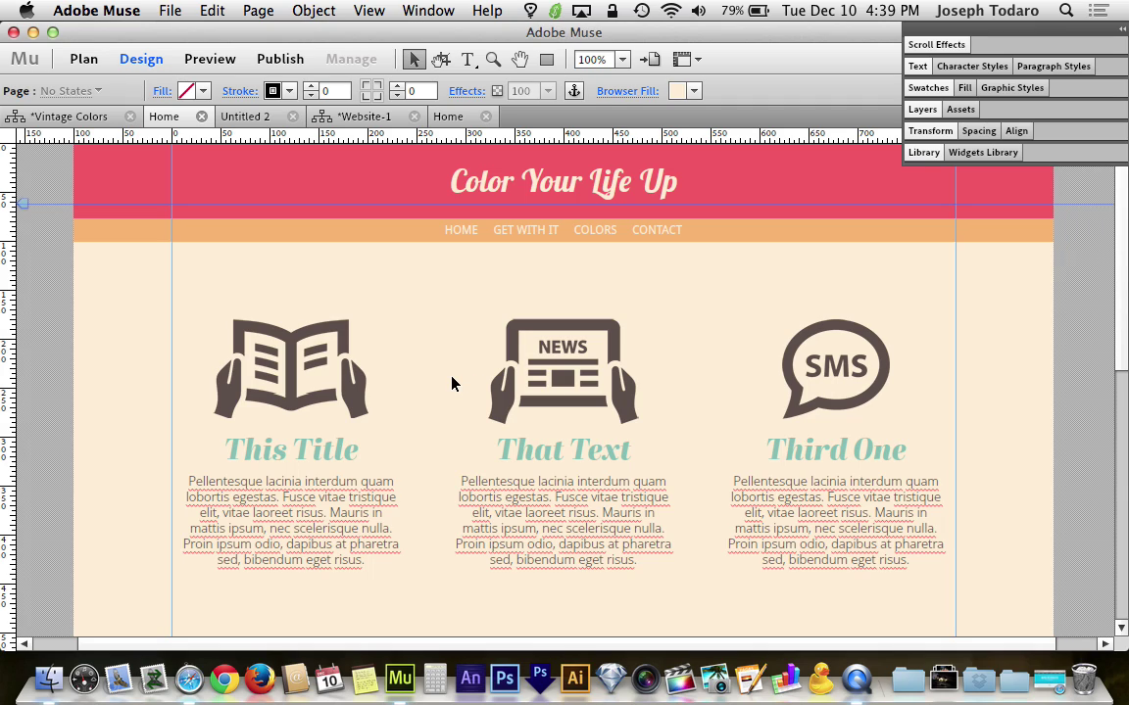
key("super+shift+e")
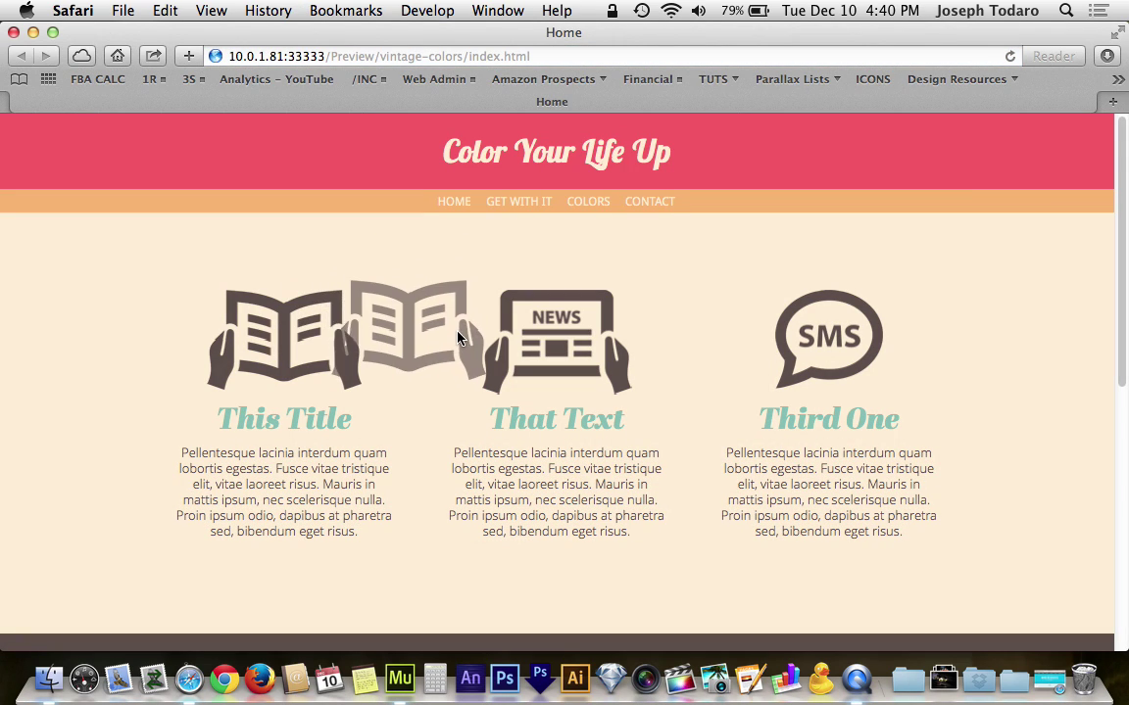
key("super+w")
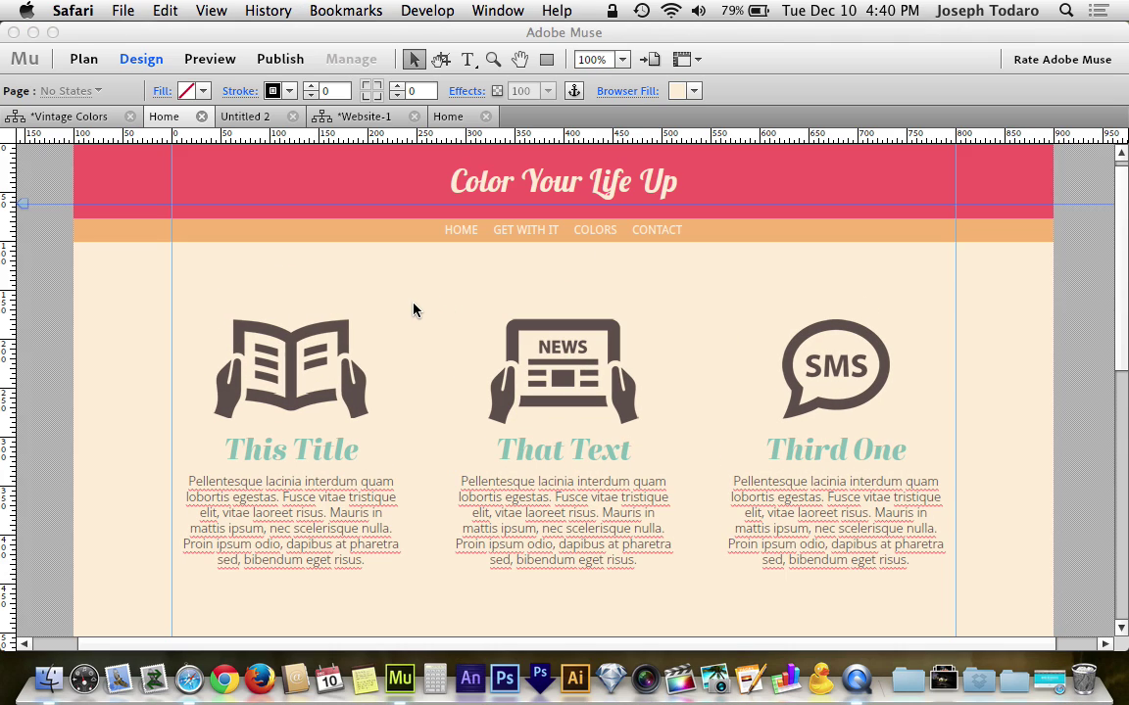
left_click(409, 365)
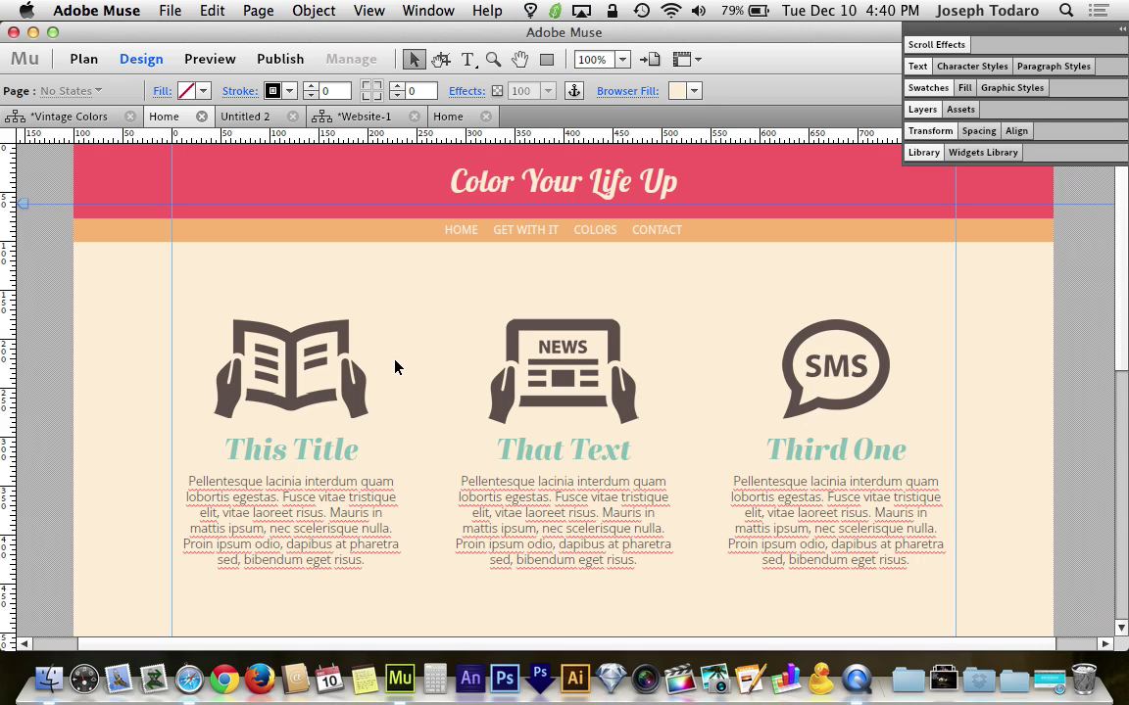
left_click(522, 374)
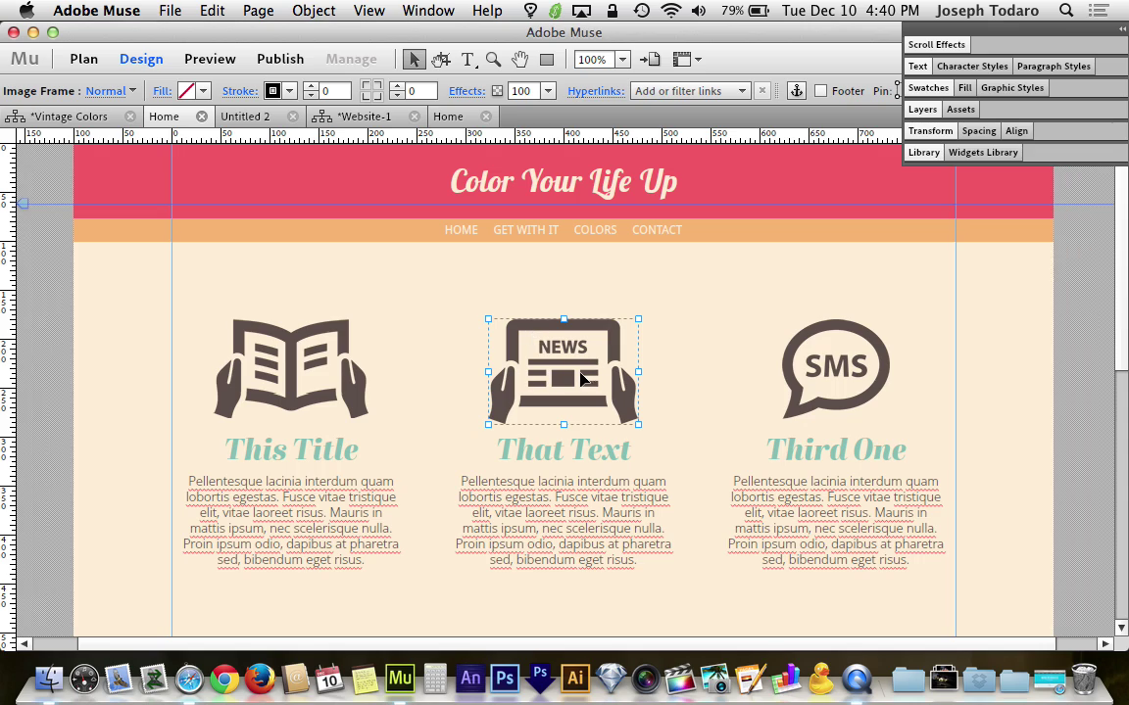
left_click(455, 355)
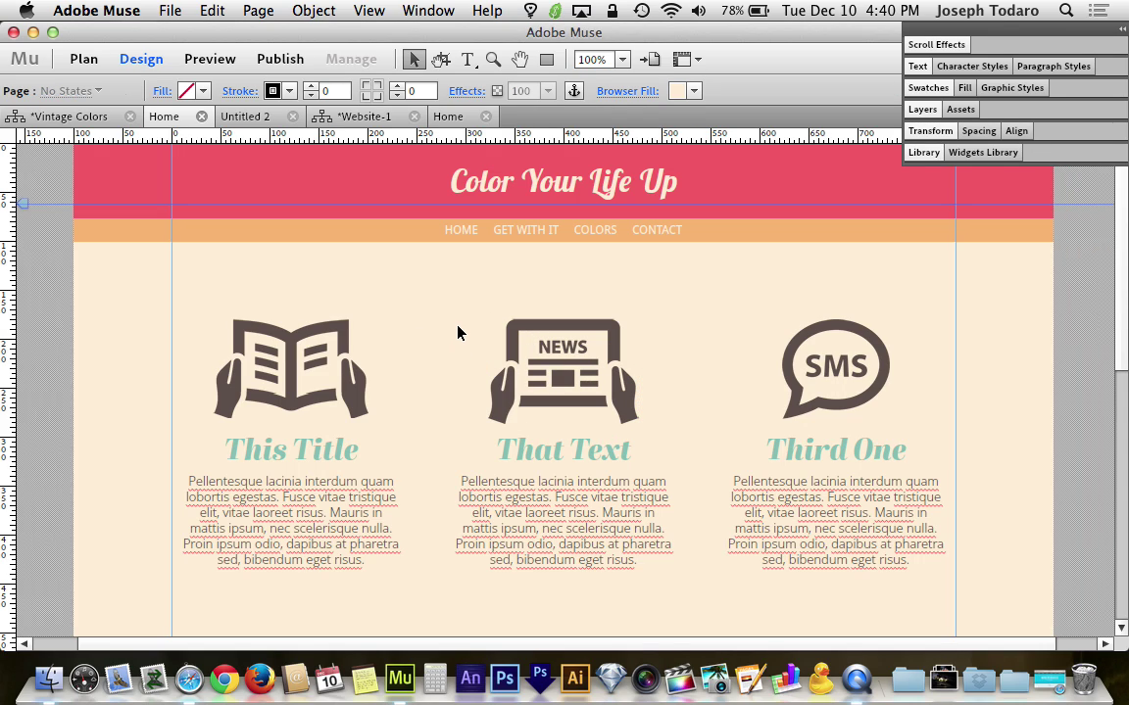
On the Website-1 Home page, make the red rectangle a full-width banner at the top.
left_click(446, 117)
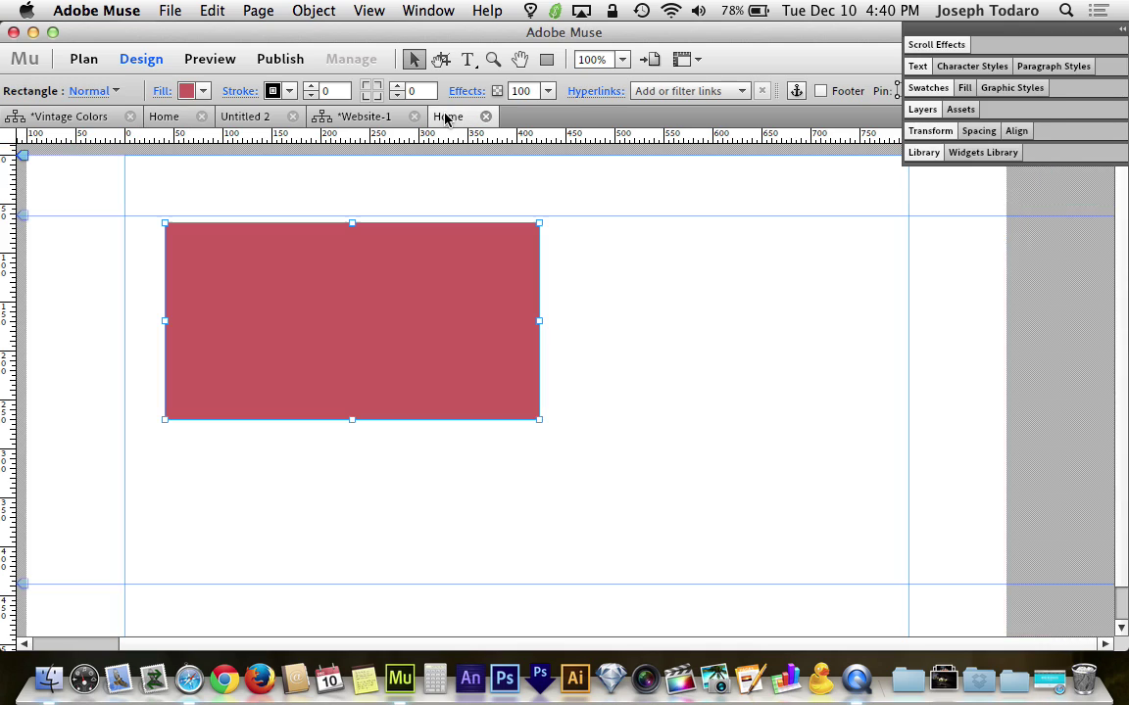
left_click_drag(427, 406, 289, 340)
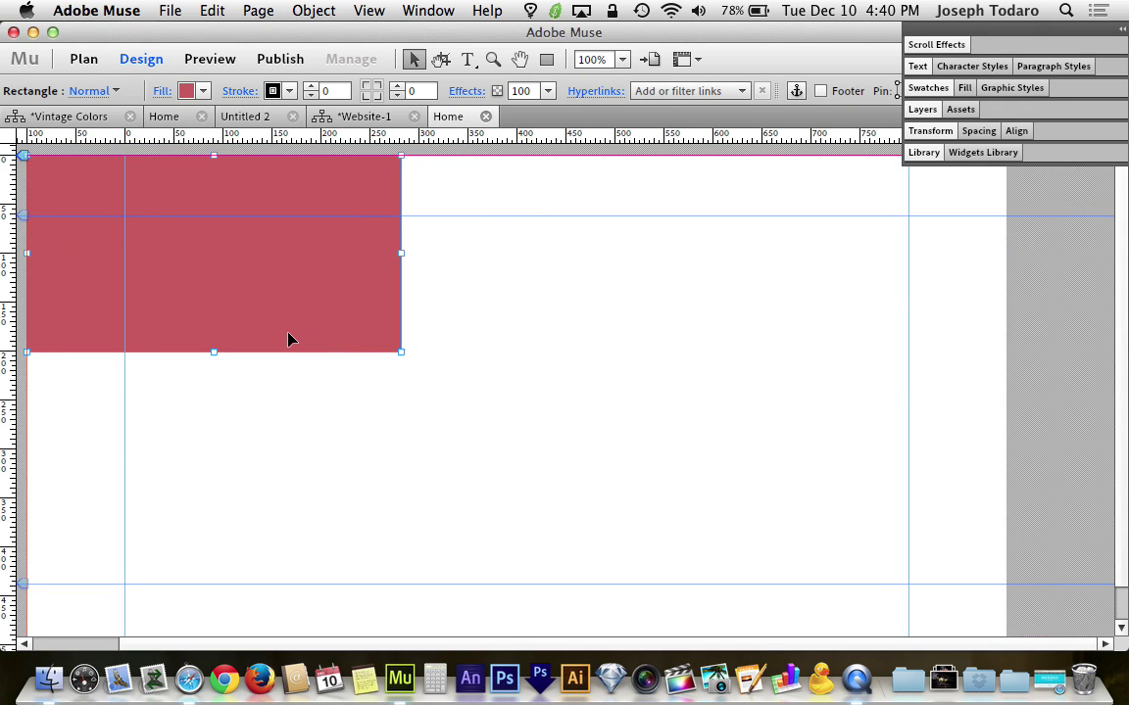
left_click_drag(401, 352, 1009, 278)
left_click(808, 459)
scroll(809, 461, "down", 1)
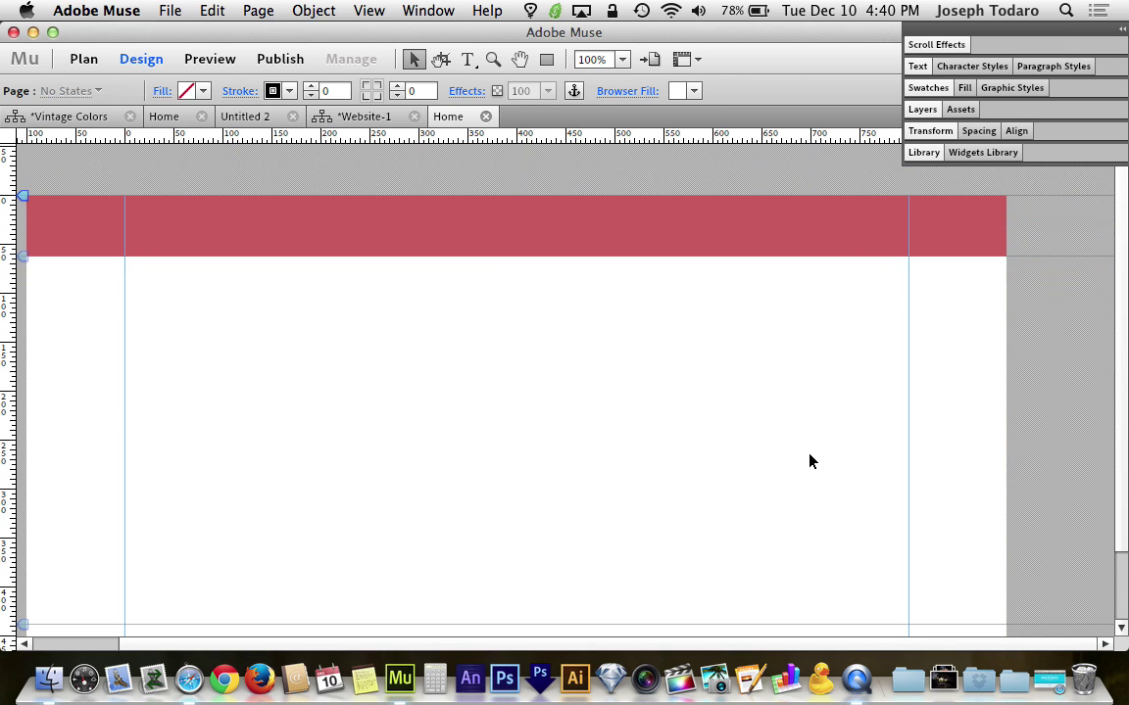
Add network-5-icon.png below the banner, resized and centred, and preview the page.
key("F11")
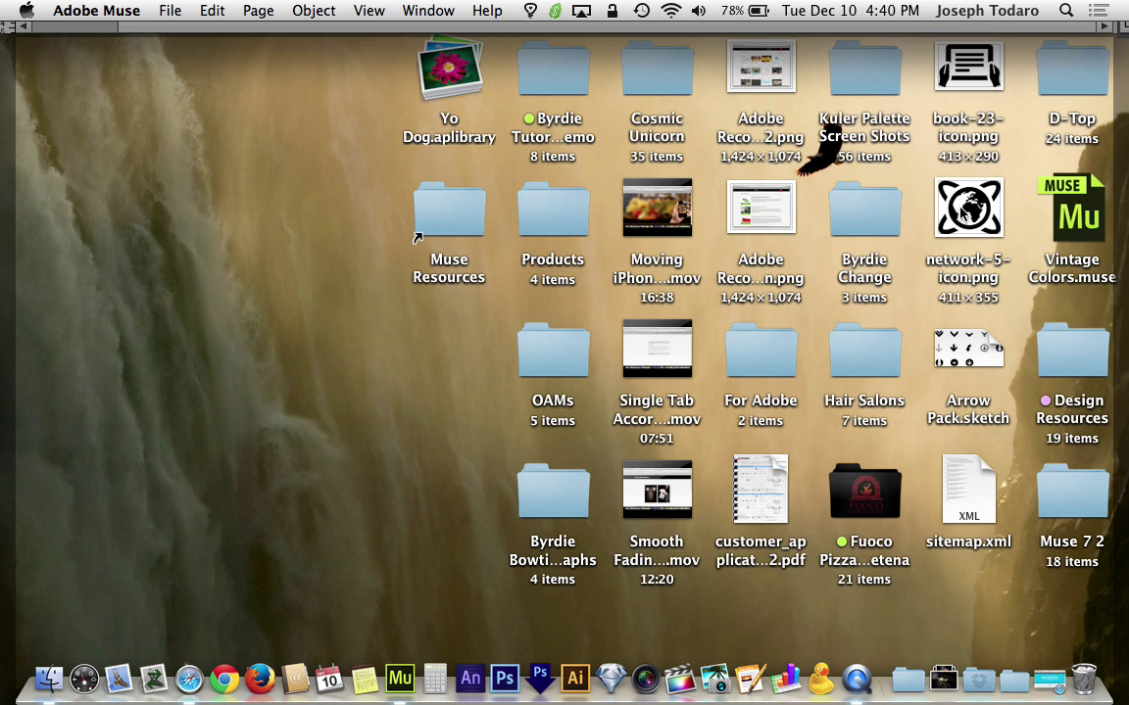
left_click_drag(968, 207, 392, 367)
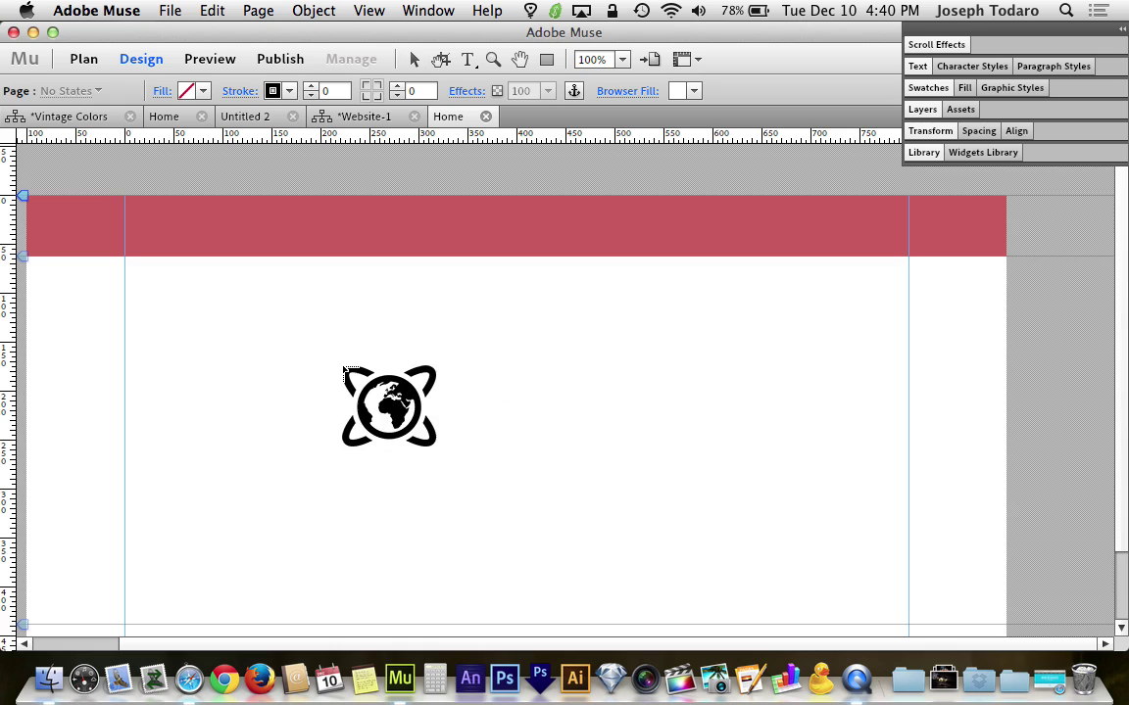
left_click_drag(310, 327, 639, 596)
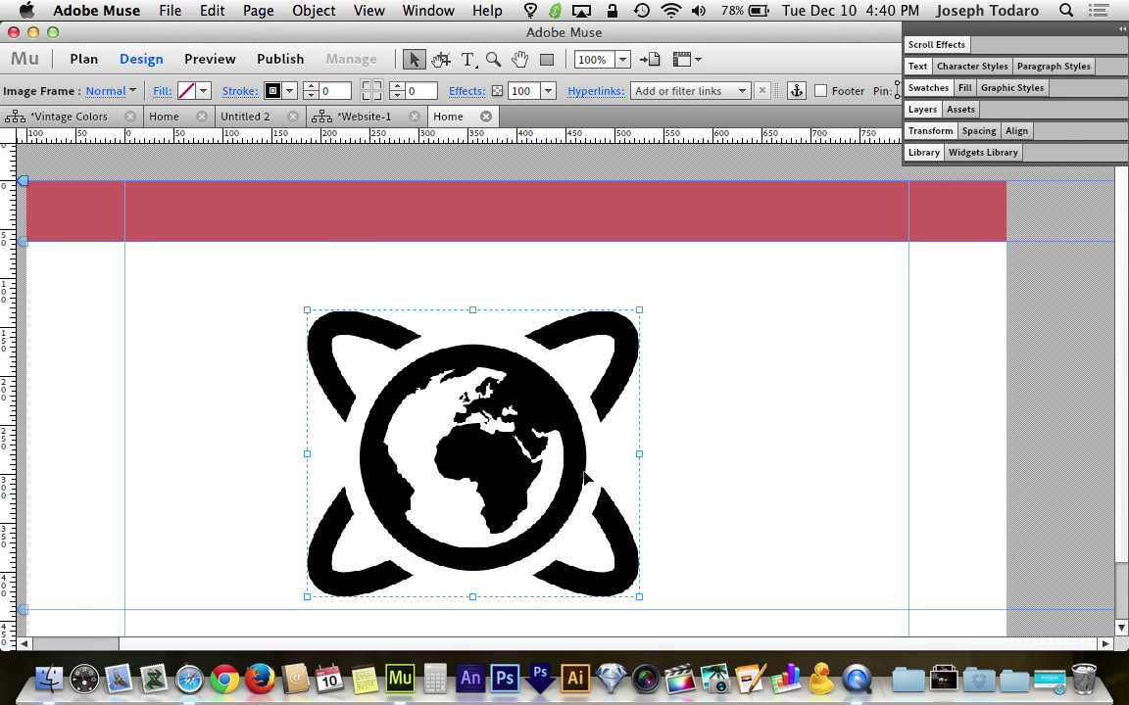
left_click_drag(575, 471, 610, 453)
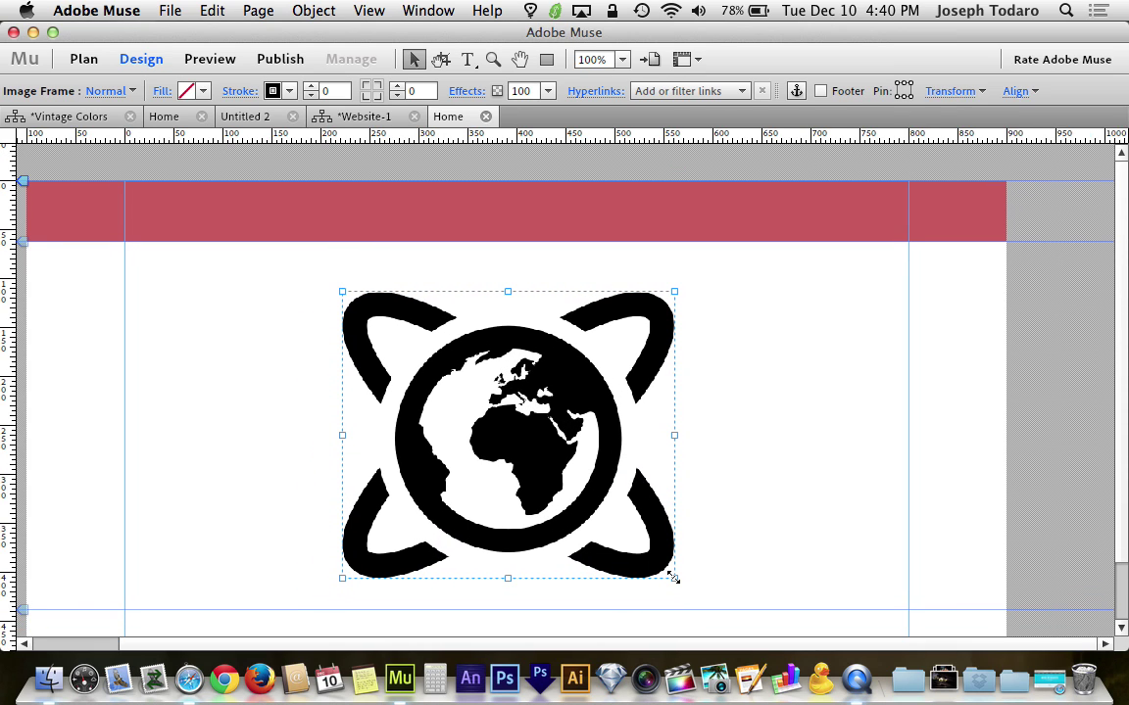
left_click_drag(673, 578, 622, 517)
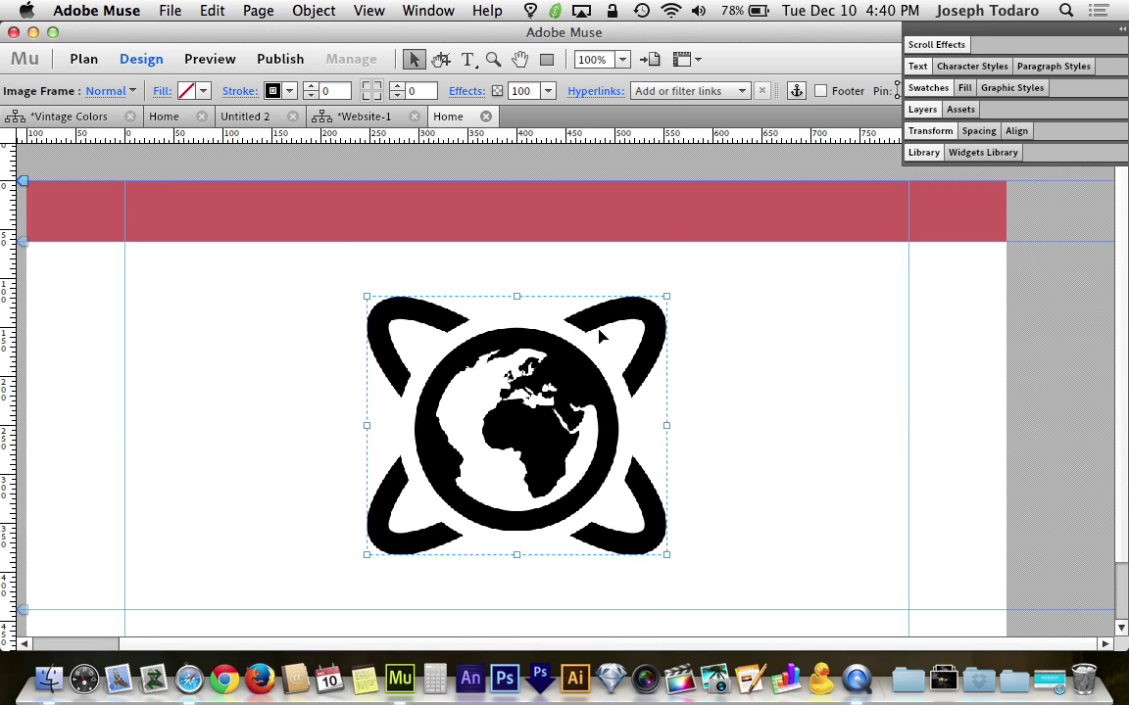
left_click(733, 476)
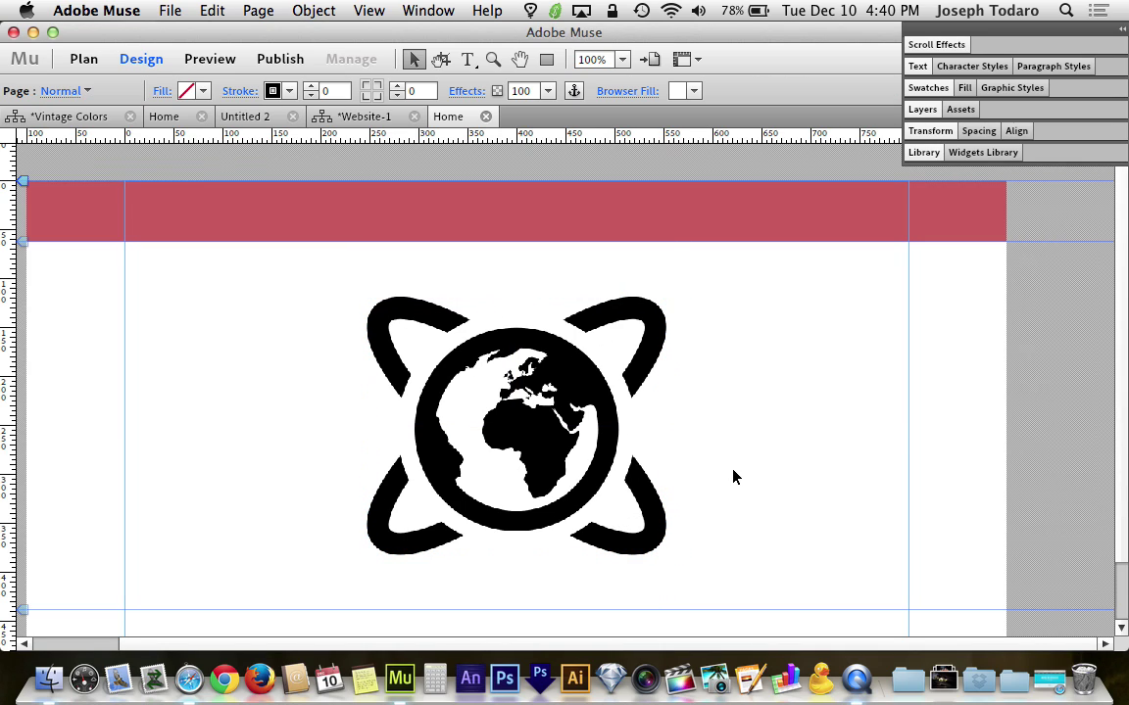
key("super+shift+e")
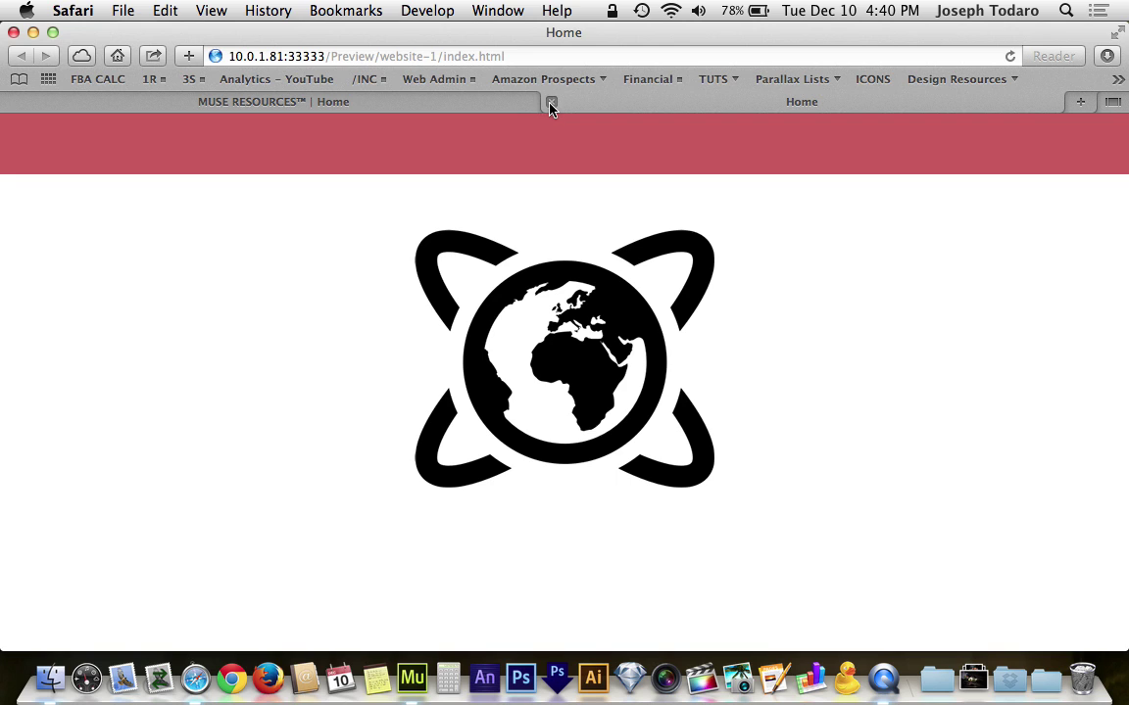
left_click(552, 101)
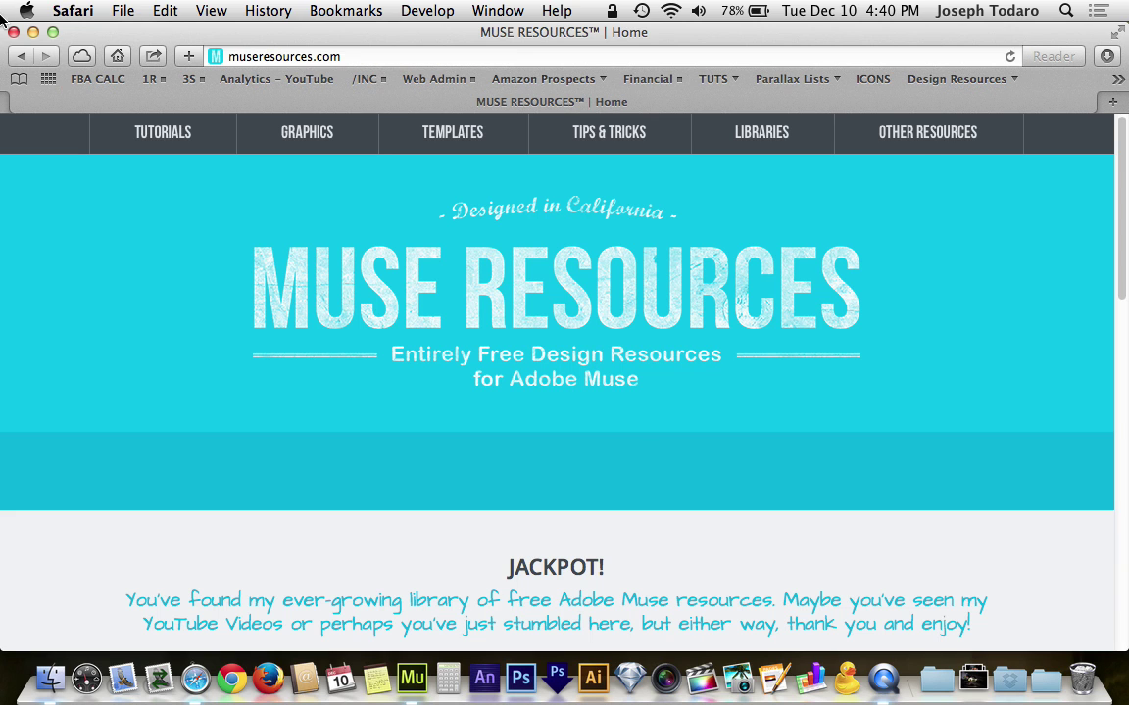
left_click(33, 33)
left_click(673, 400)
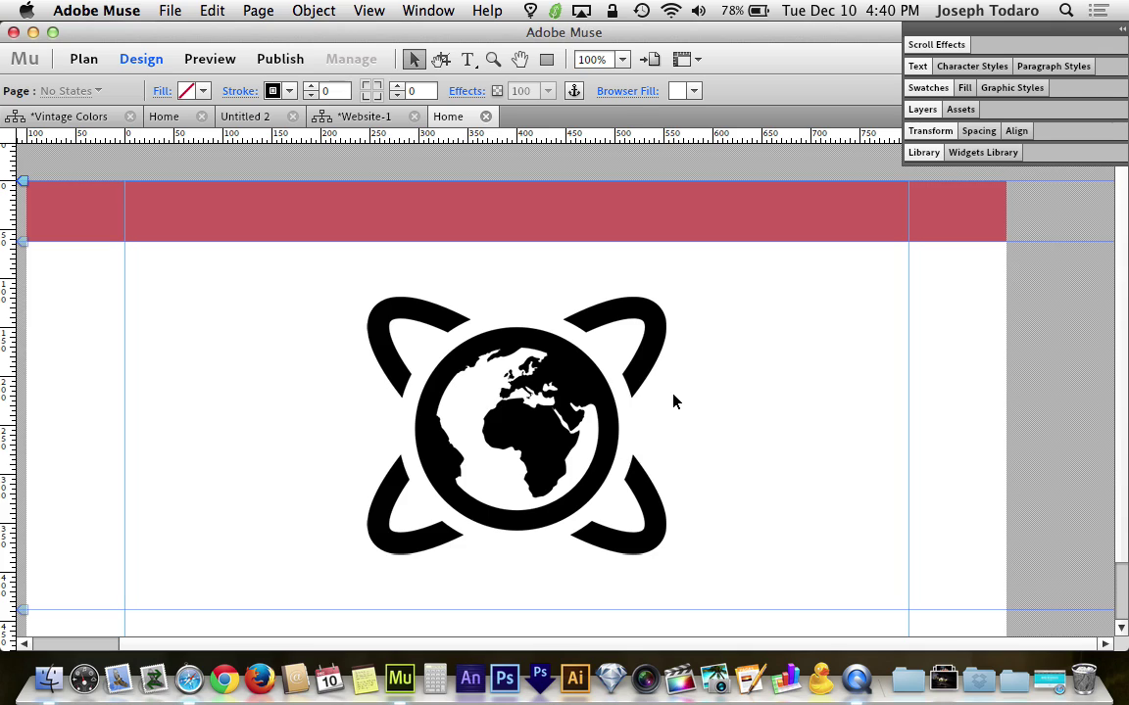
left_click(613, 402)
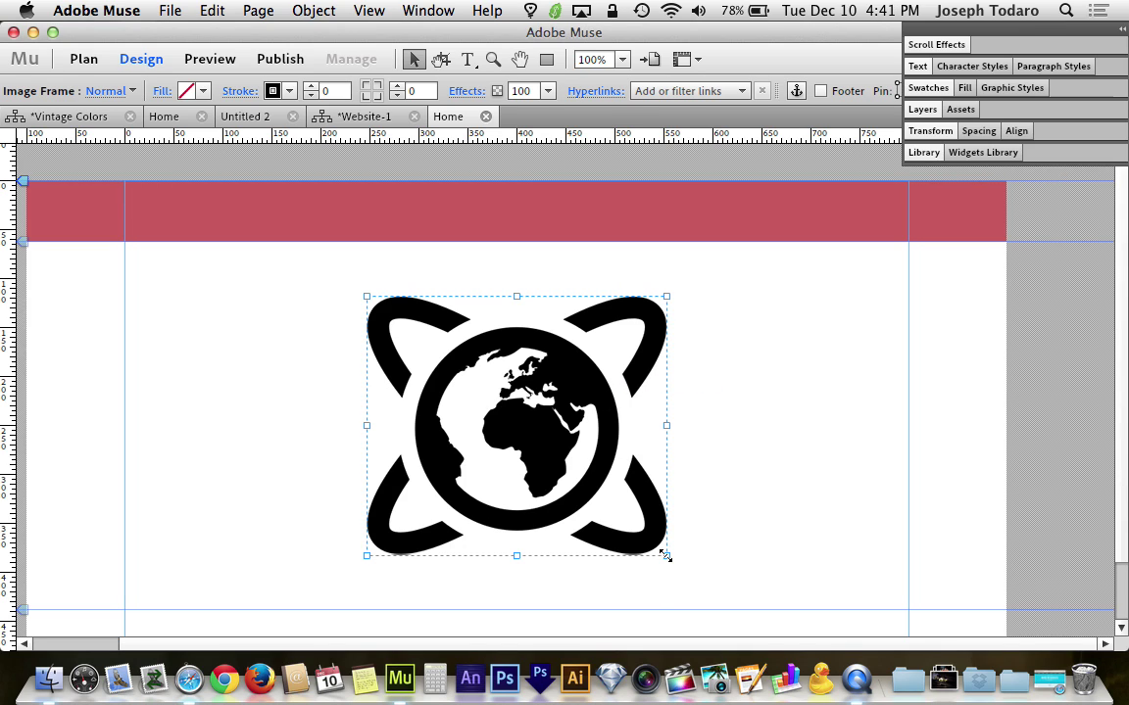
Shrink the globe image slightly and nudge it a little right.
left_click_drag(666, 555, 648, 539)
left_click_drag(529, 440, 537, 440)
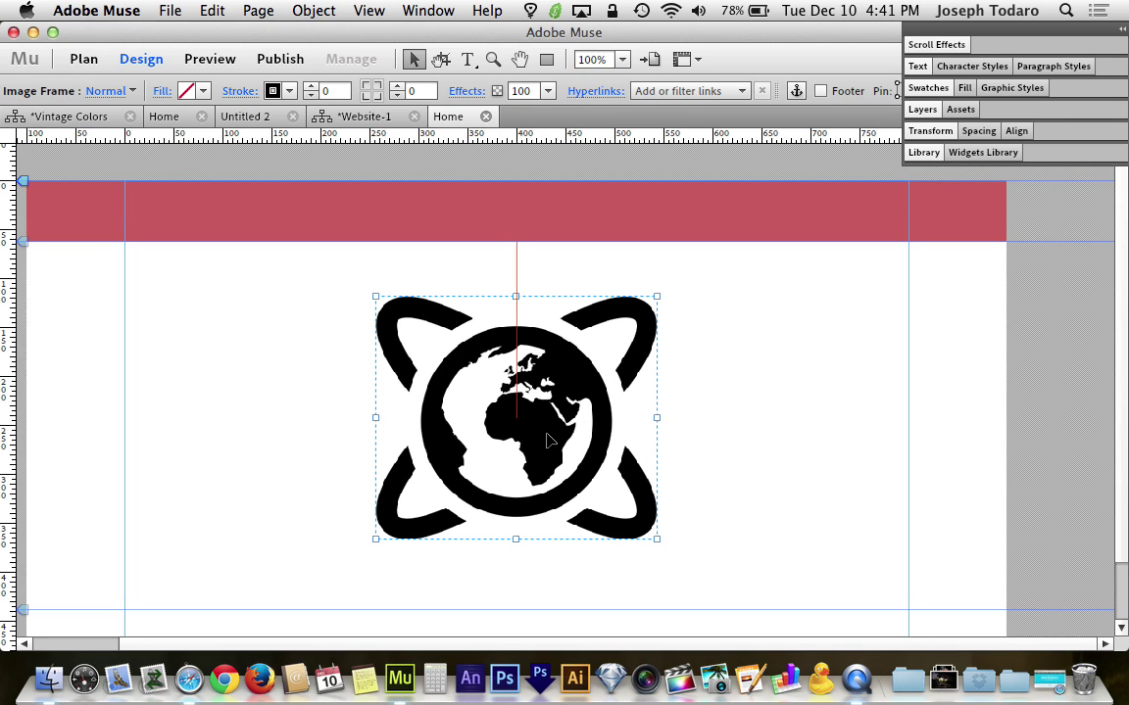
left_click(696, 446)
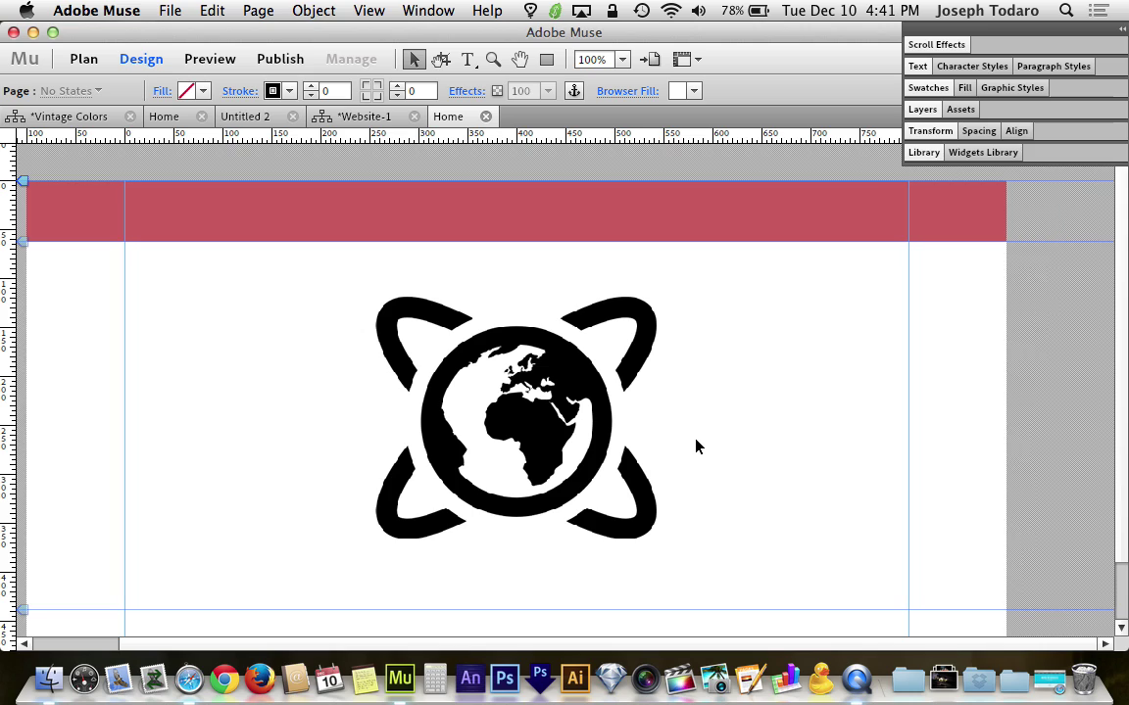
left_click(614, 463)
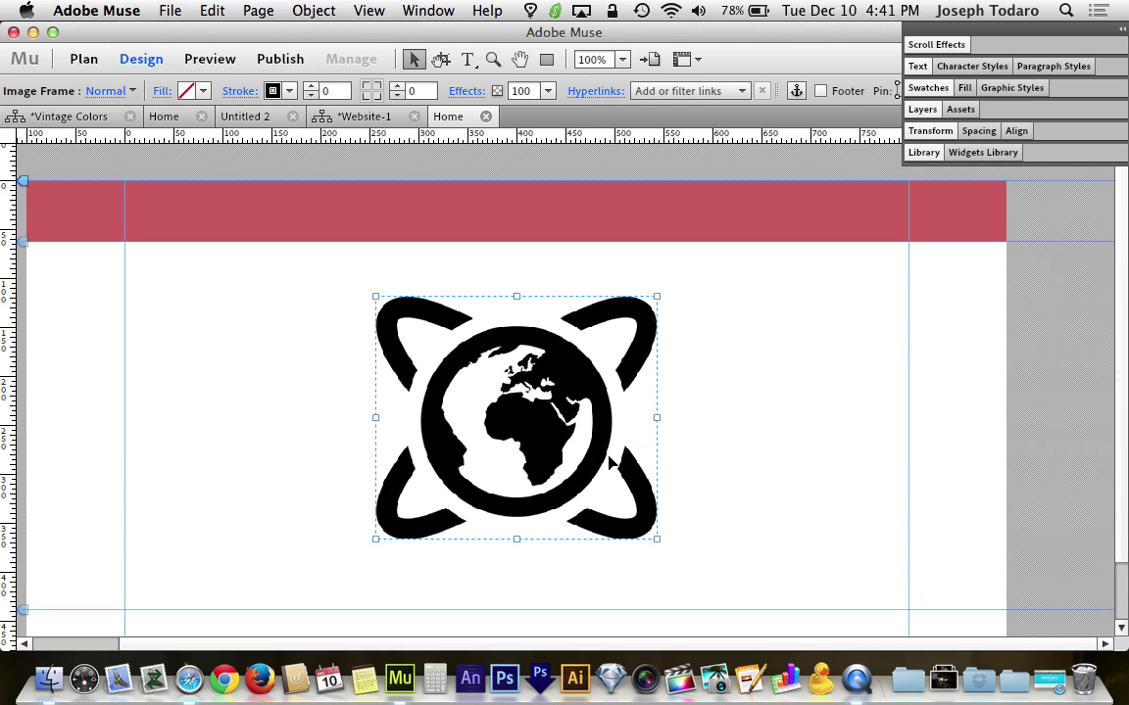
Check the header bar's CA5D5D fill colour, then reselect the globe image.
left_click(429, 202)
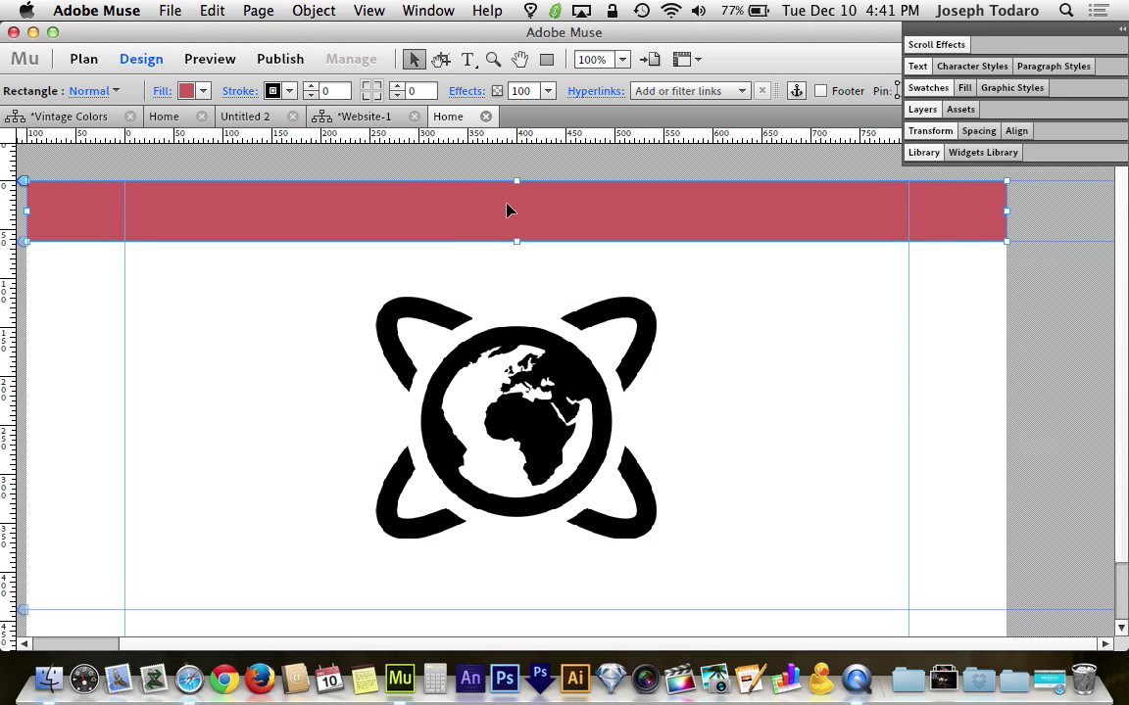
left_click(185, 90)
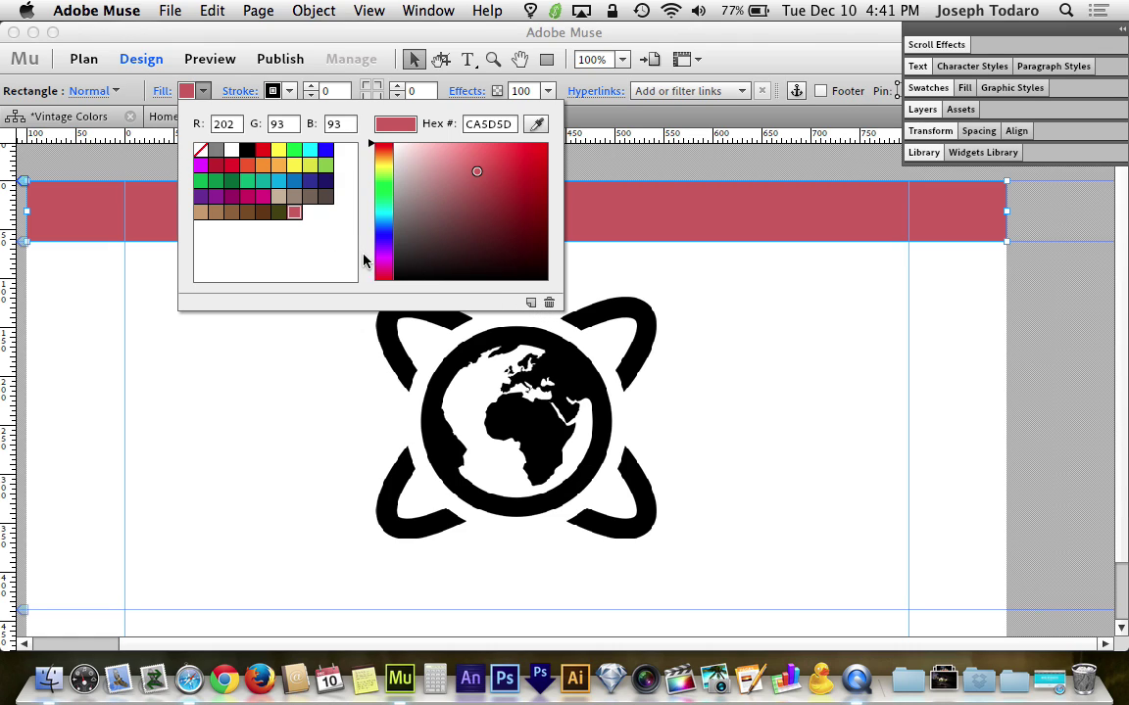
left_click(294, 435)
left_click(517, 417)
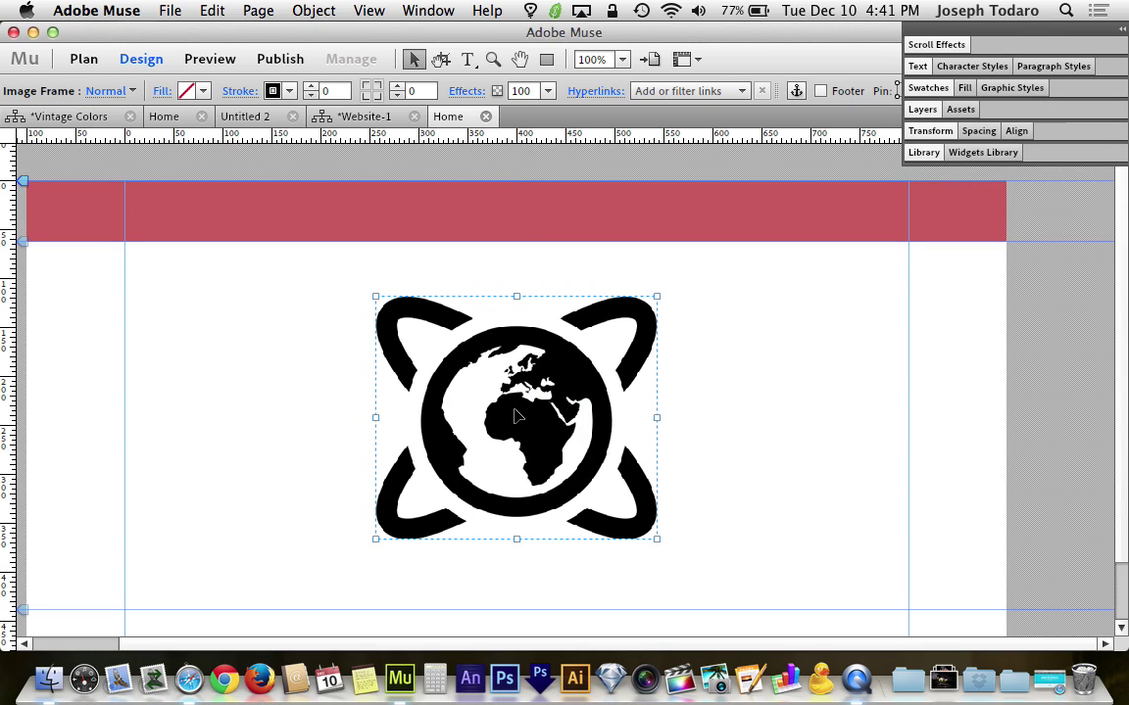
left_click(474, 92)
Give the globe an inner glow in swatch CA5D5D with opacity 100 and blur 250.
left_click(593, 127)
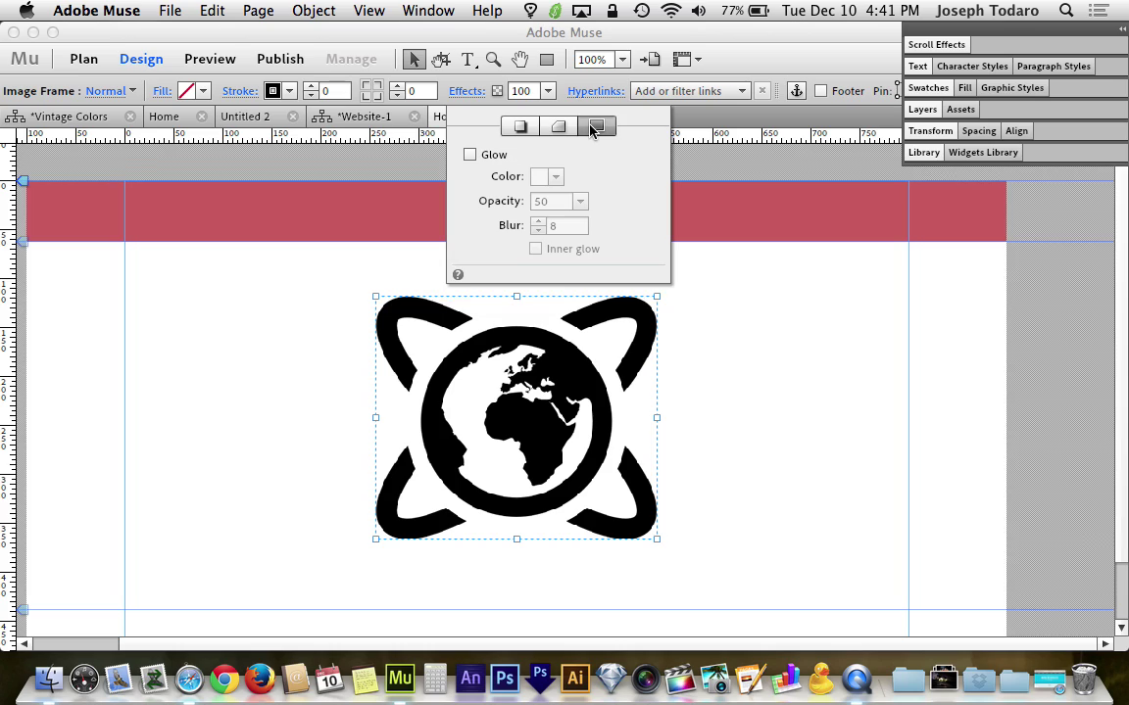
left_click(471, 155)
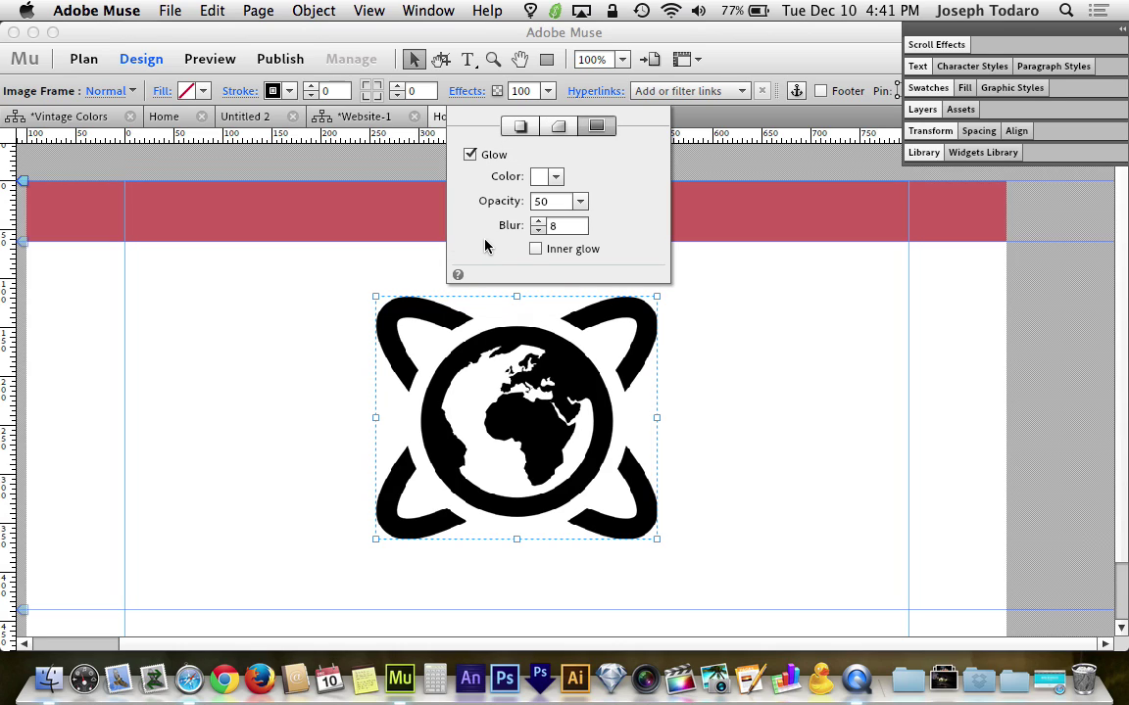
left_click(554, 177)
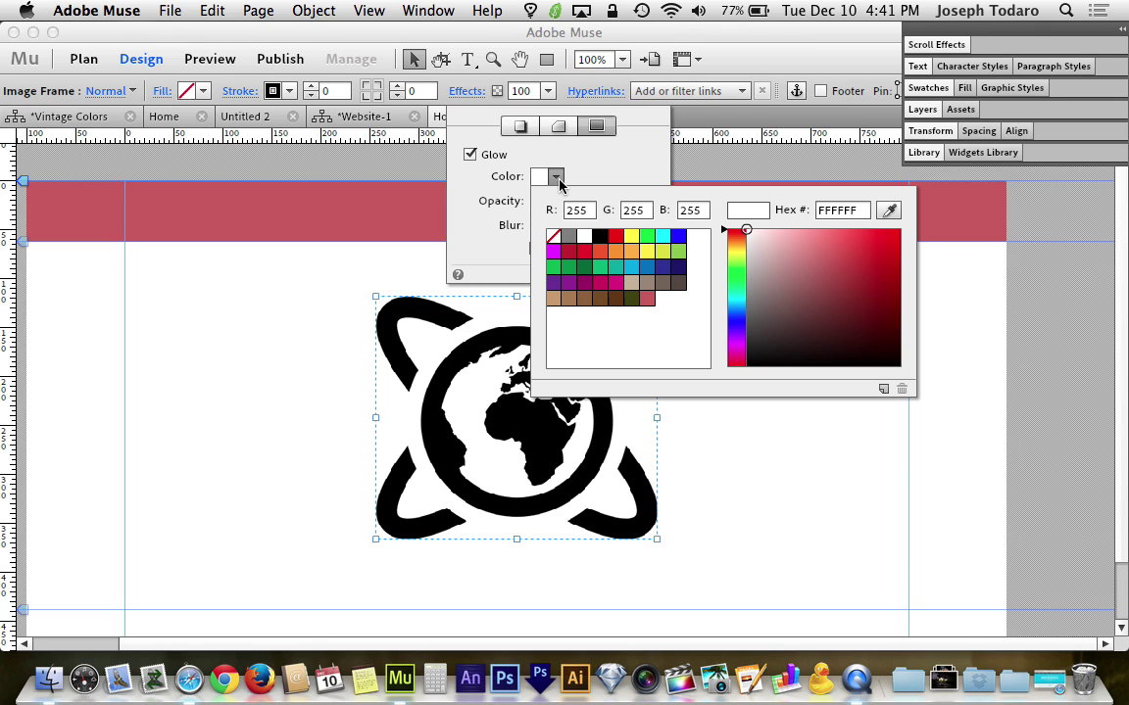
left_click(647, 298)
left_click(508, 226)
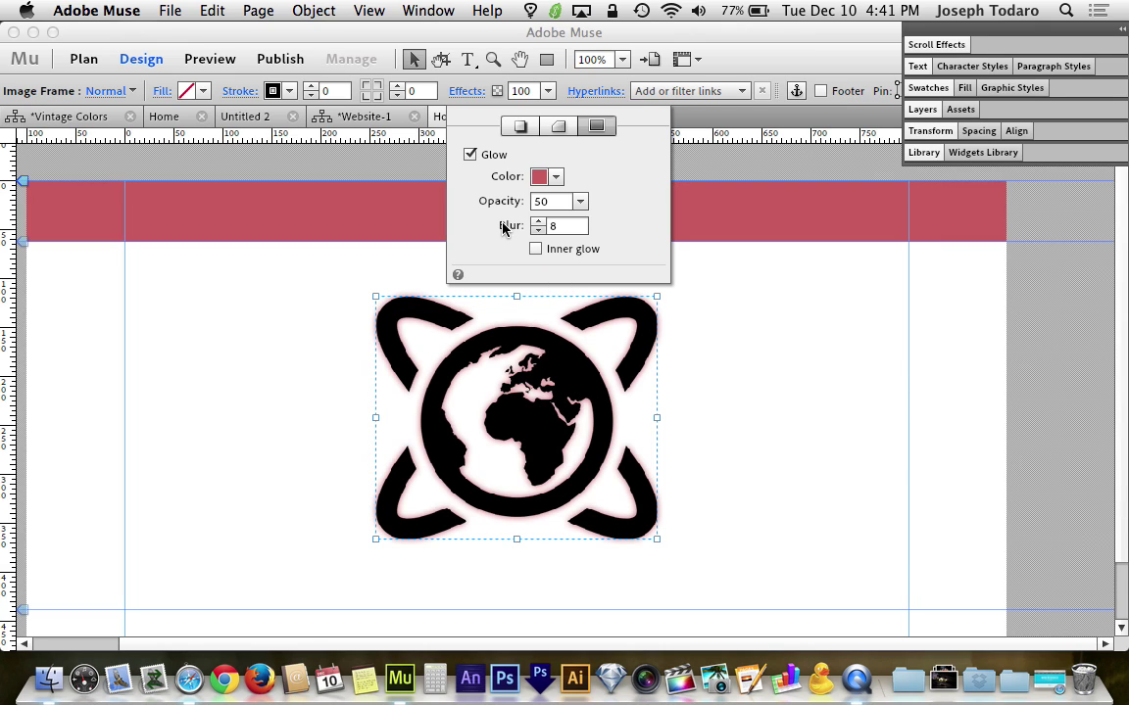
double_click(557, 202)
type("100")
double_click(566, 226)
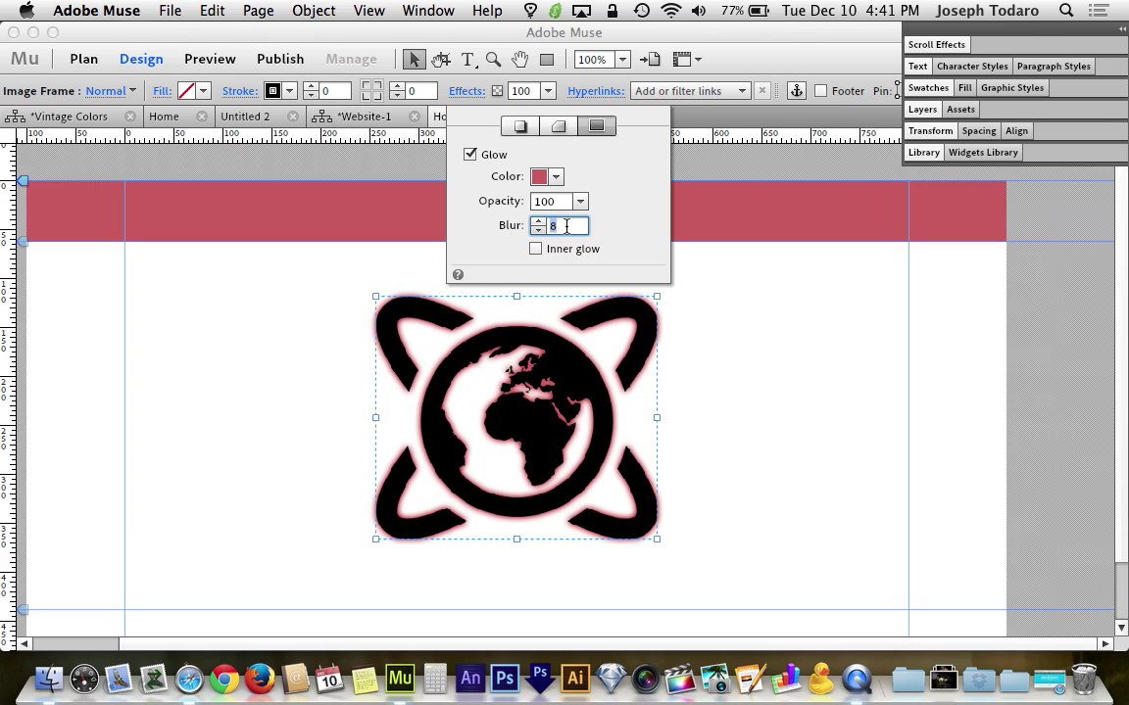
type("250")
key("Return")
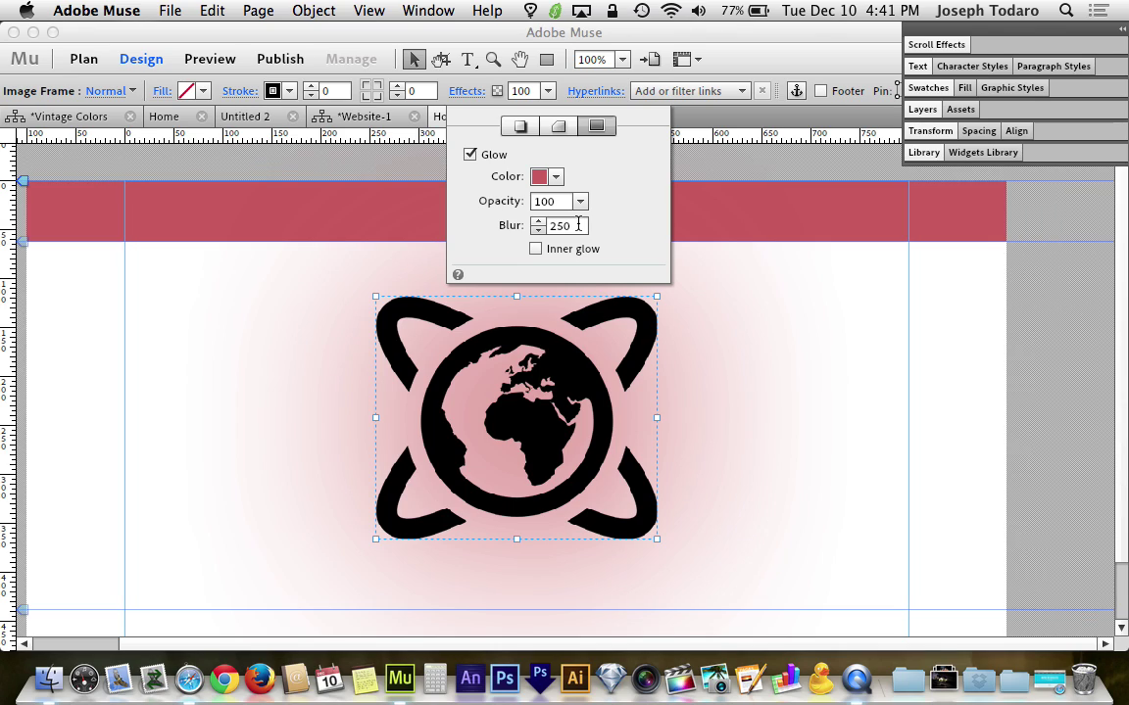
left_click(535, 249)
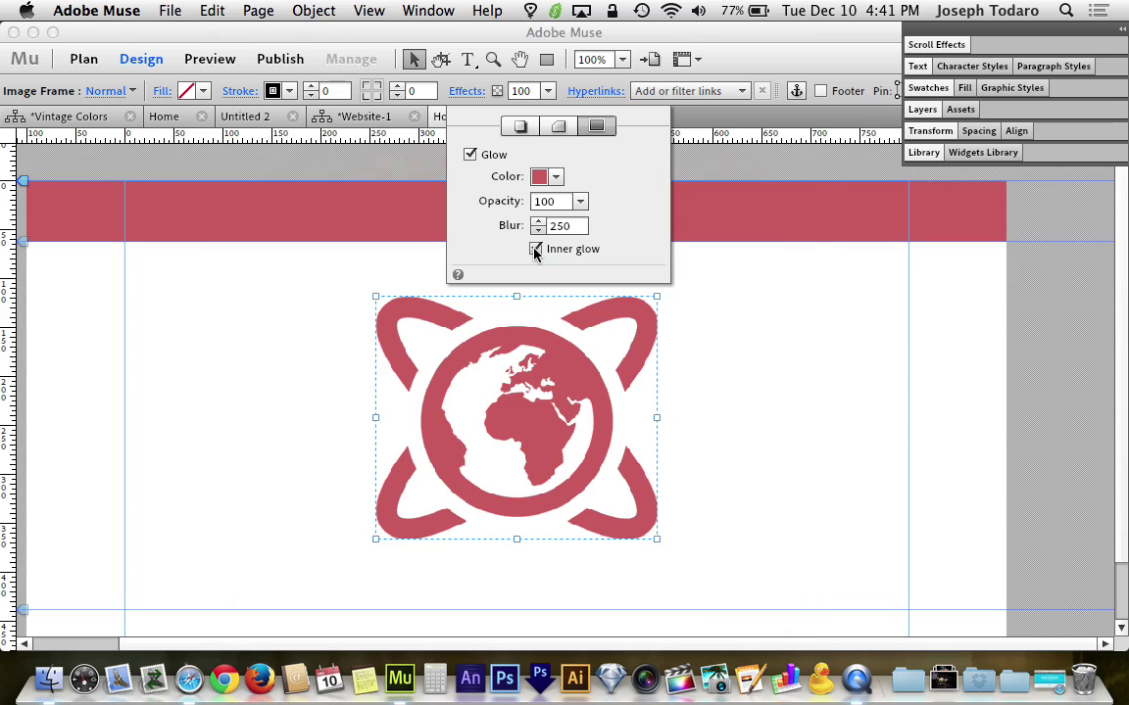
left_click(583, 225)
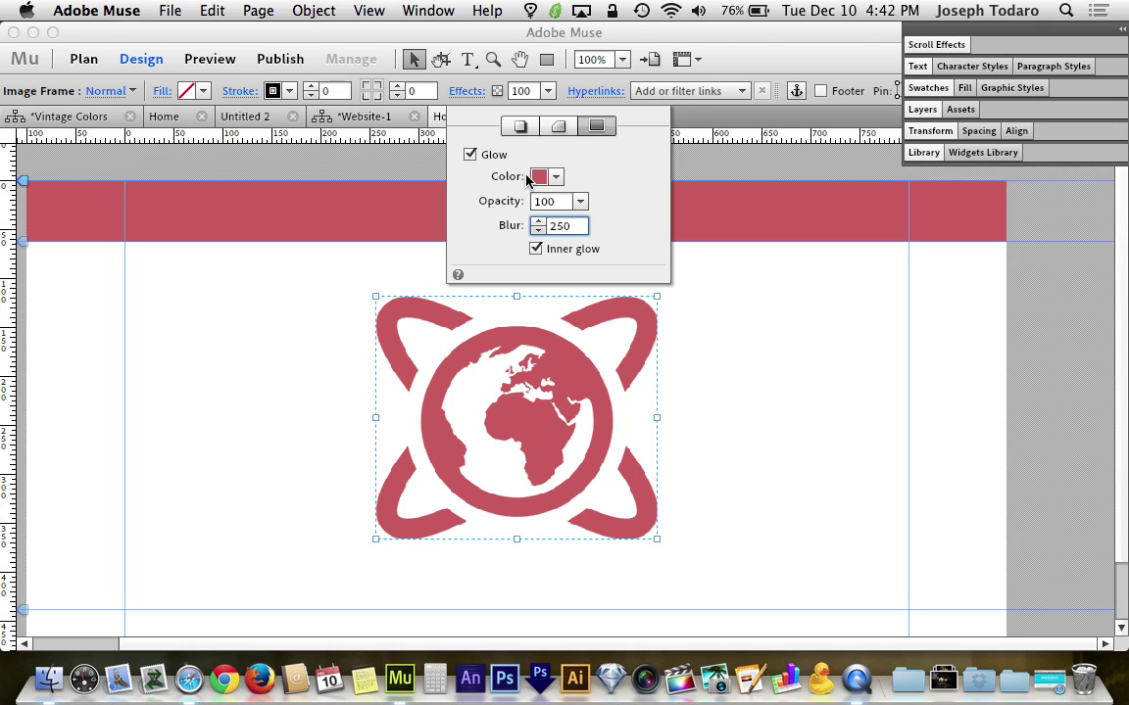
Lower the globe about 3 px, preview in Safari, and drag the rendered globe out.
left_click(480, 107)
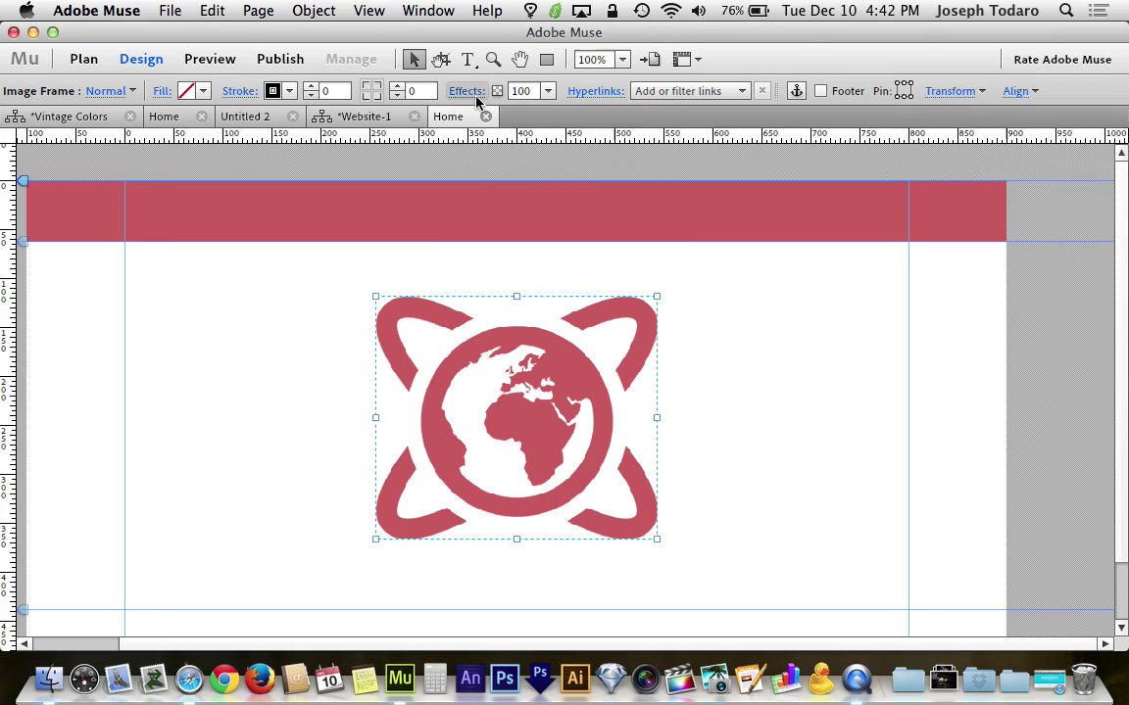
left_click_drag(549, 402, 551, 418)
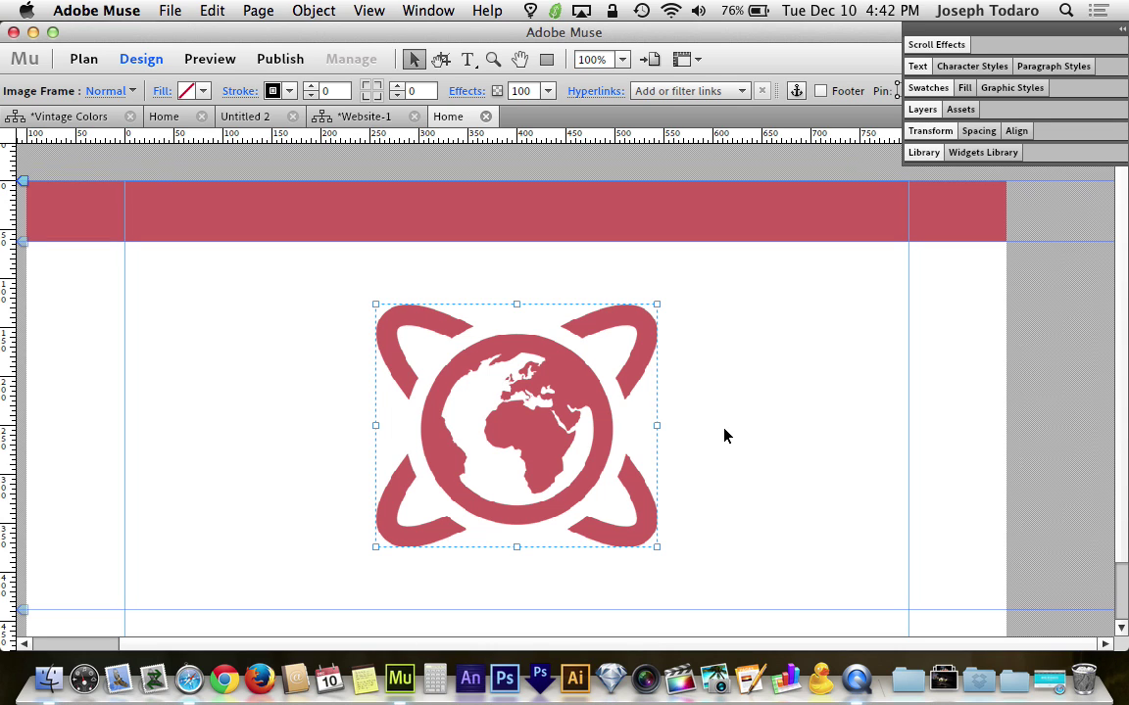
key("super+shift+e")
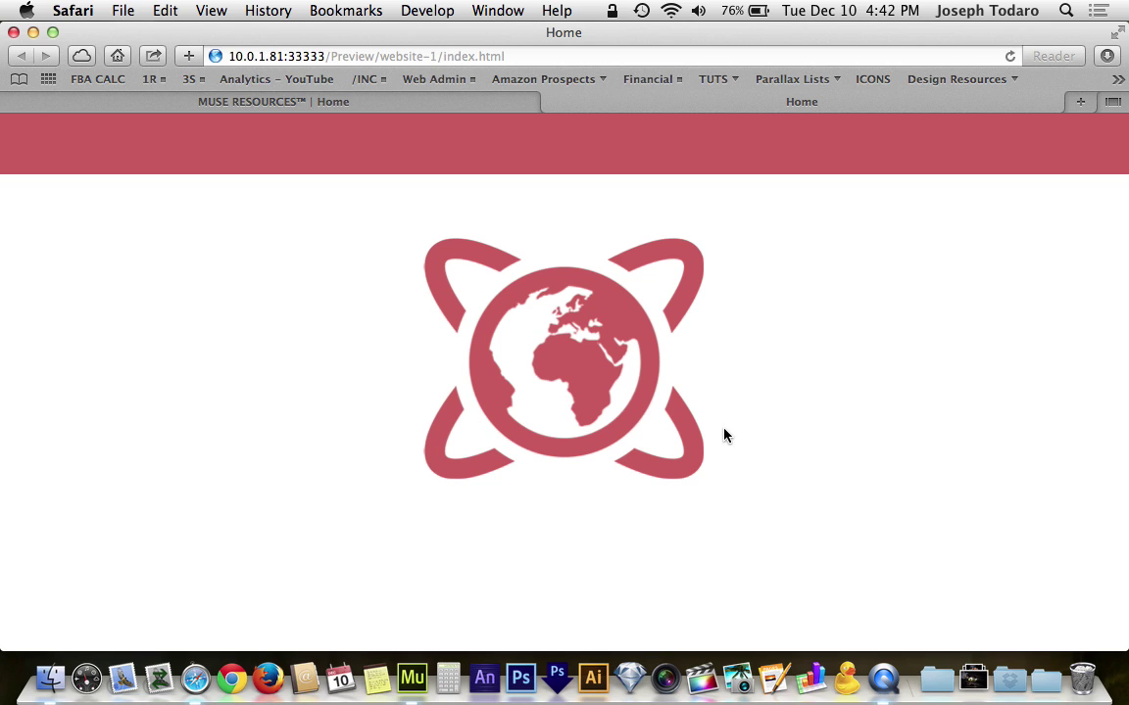
left_click_drag(605, 370, 725, 385)
Save the rendered globe to the desktop as network-5-icon-u70.png and Quick Look it.
key("F11")
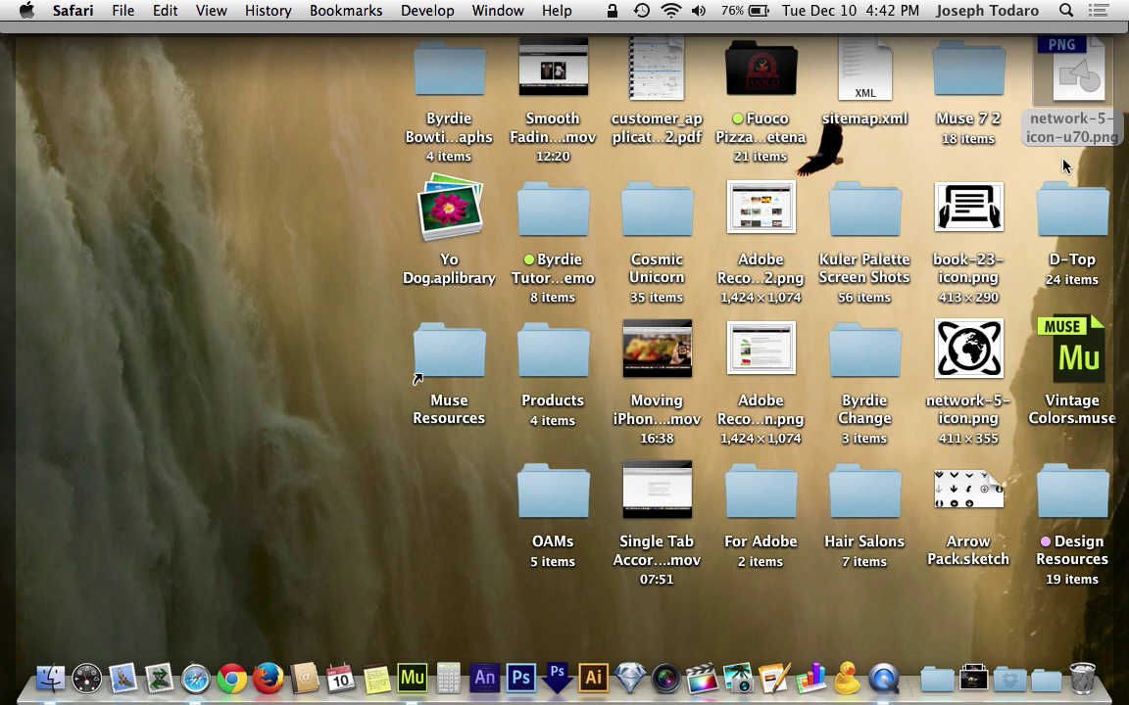
left_click(1068, 103)
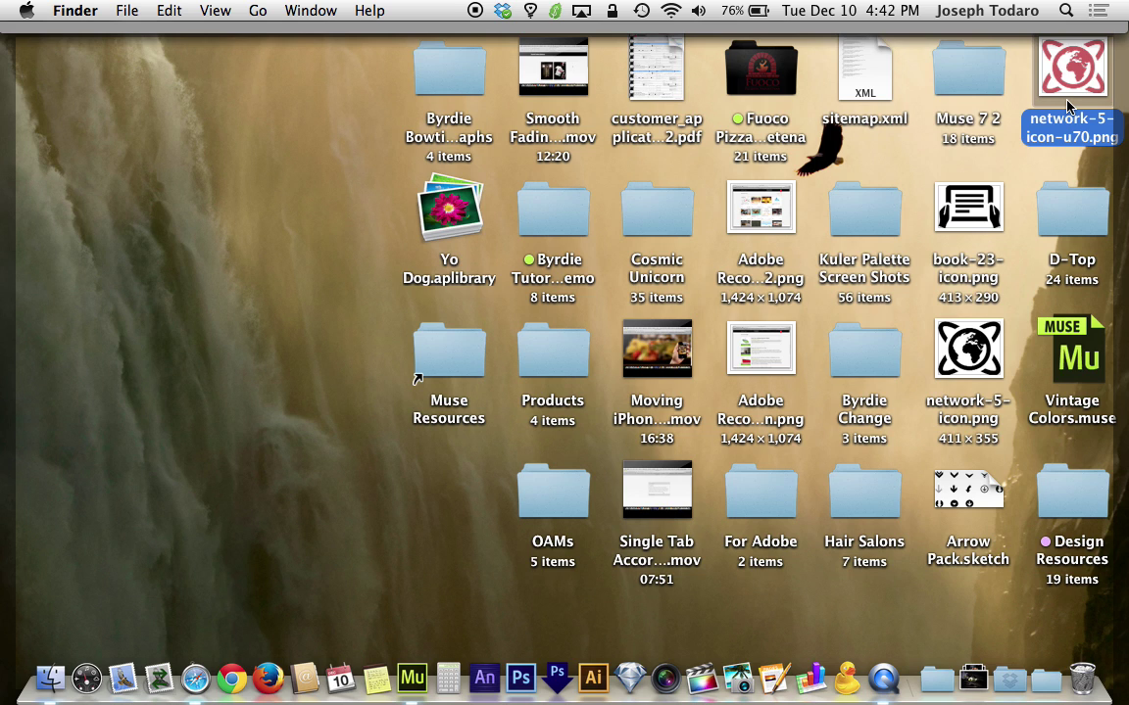
key("space")
key("space")
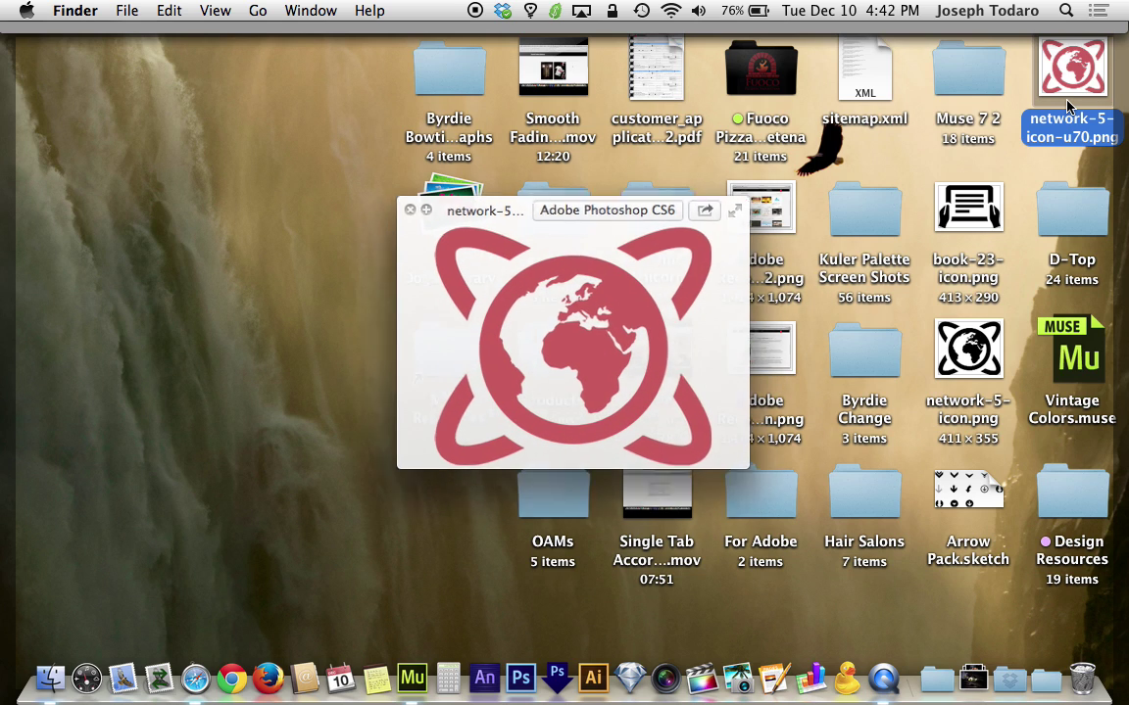
Close the Safari preview tab and bring the Muse Website-1 Home page back to front.
key("super+Tab")
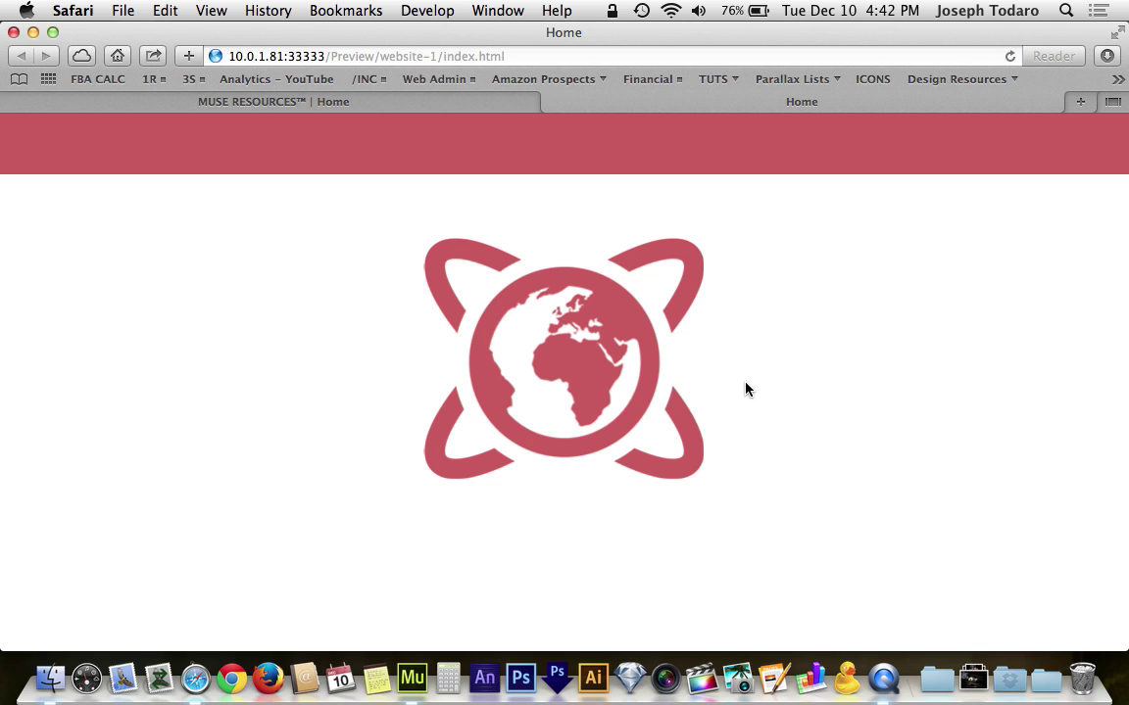
key("super+w")
key("ctrl+Up")
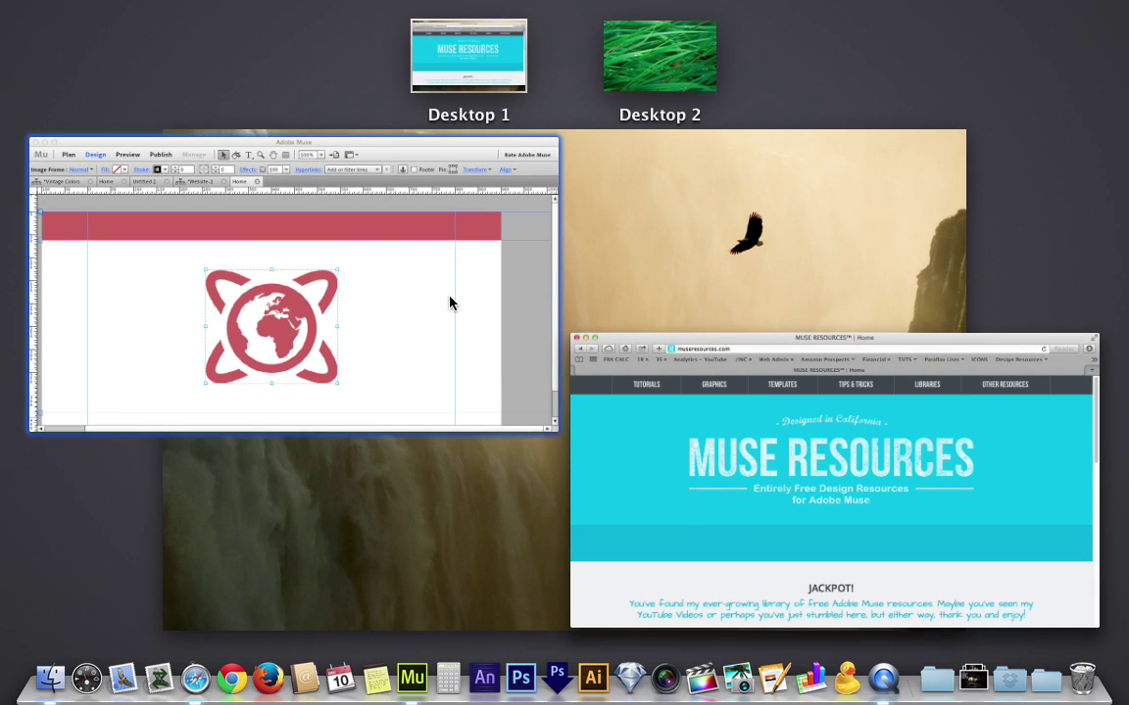
left_click(449, 302)
Redefine the pink swatch shared by the header bar and globe as vivid red E41717.
left_click(525, 233)
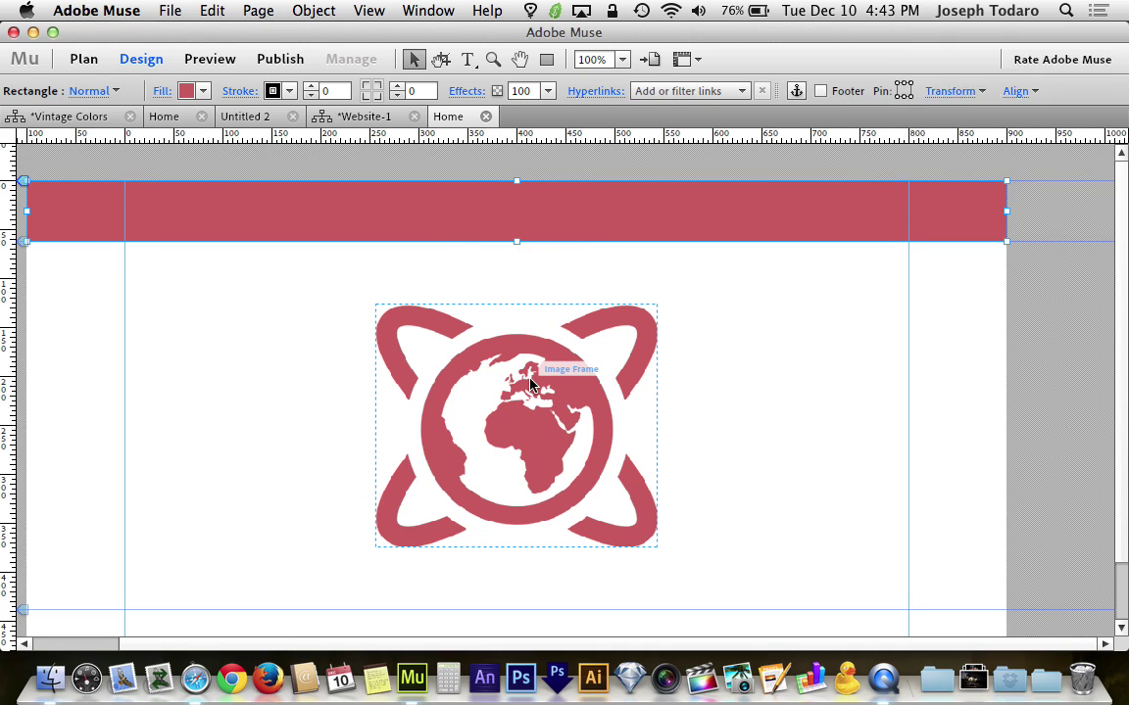
left_click(530, 385)
left_click(486, 224)
left_click(195, 93)
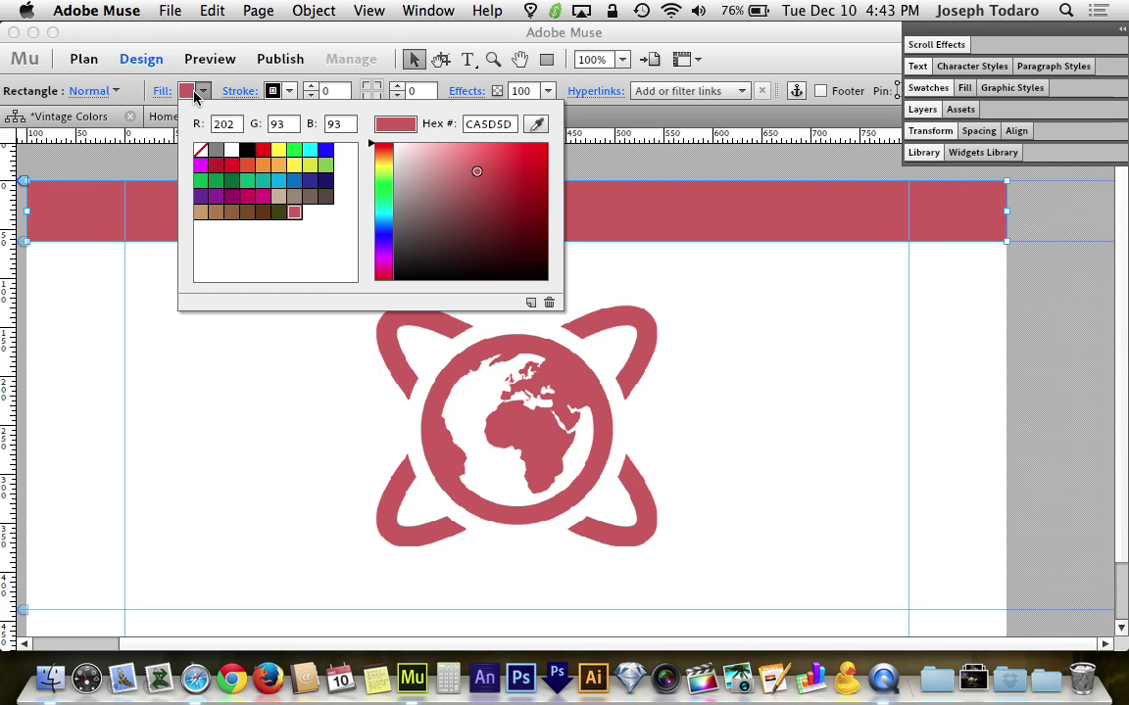
double_click(294, 212)
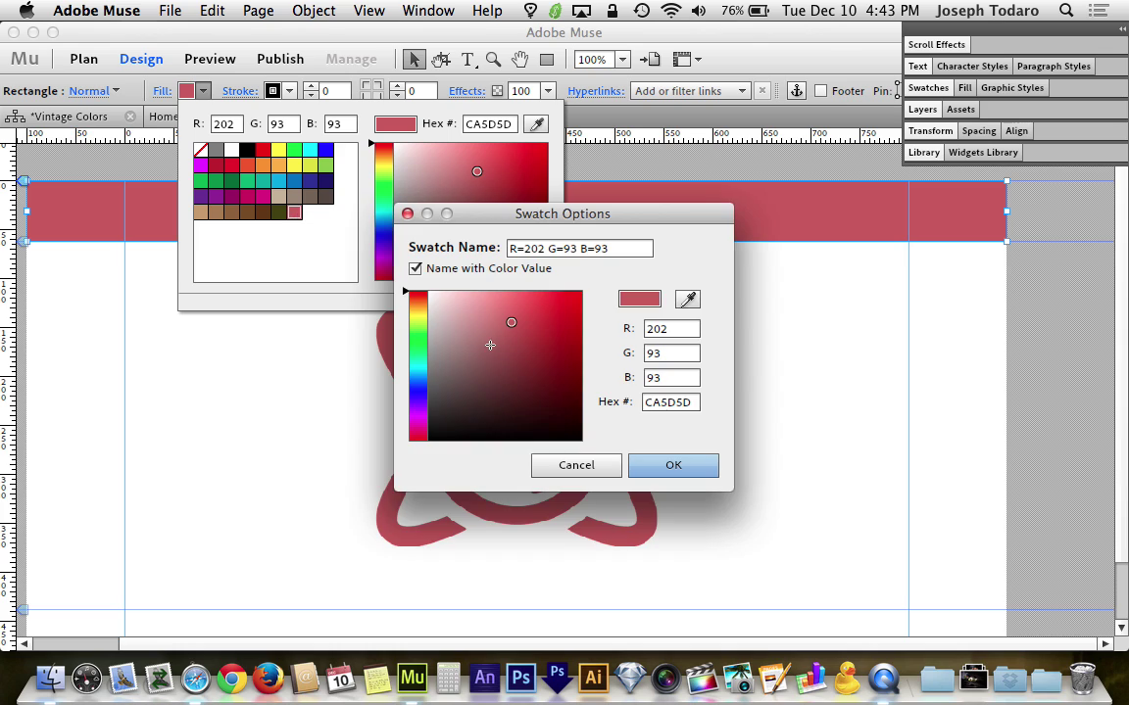
left_click(565, 307)
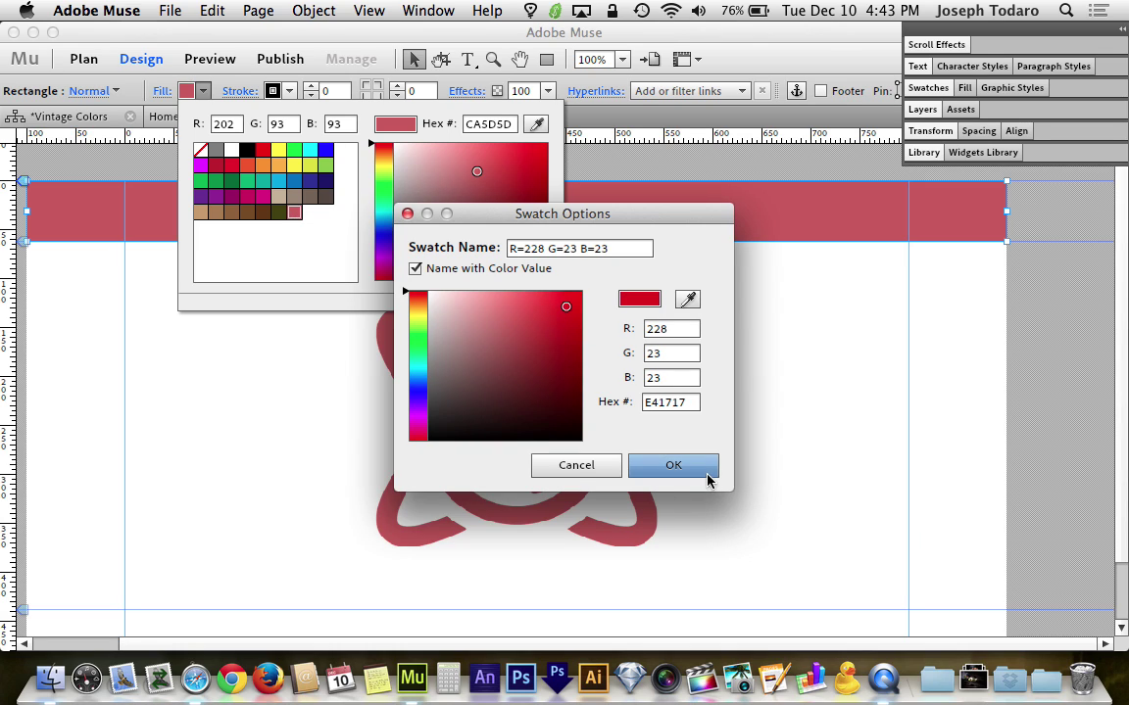
left_click(674, 466)
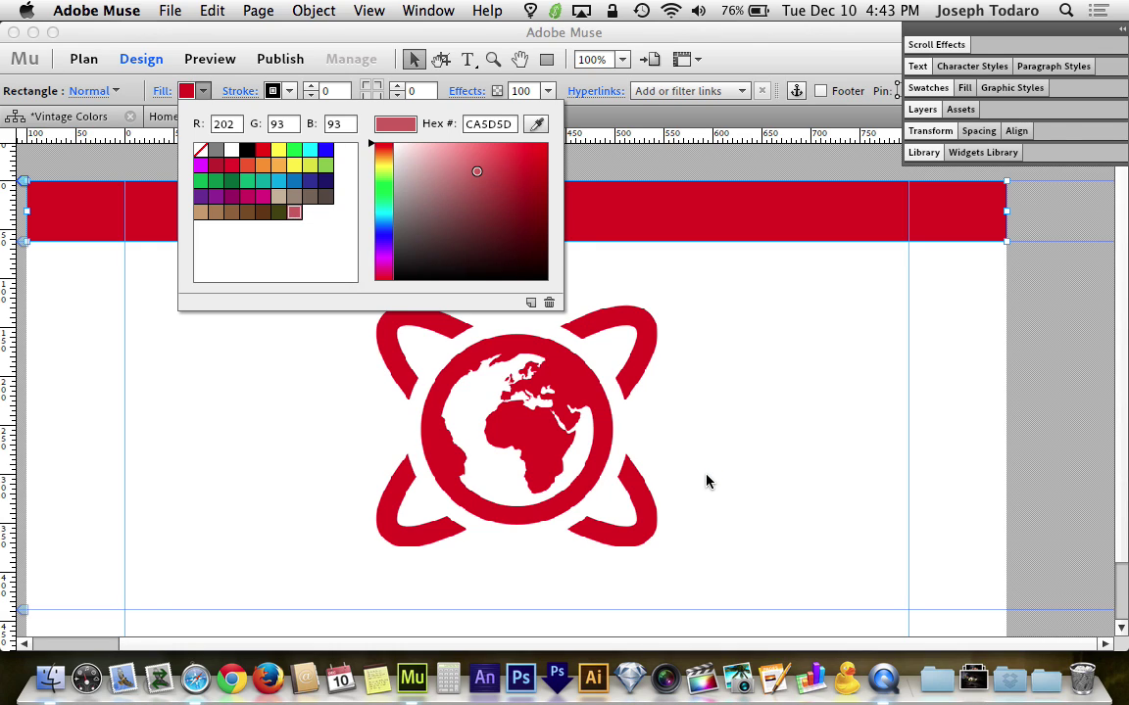
key("Escape")
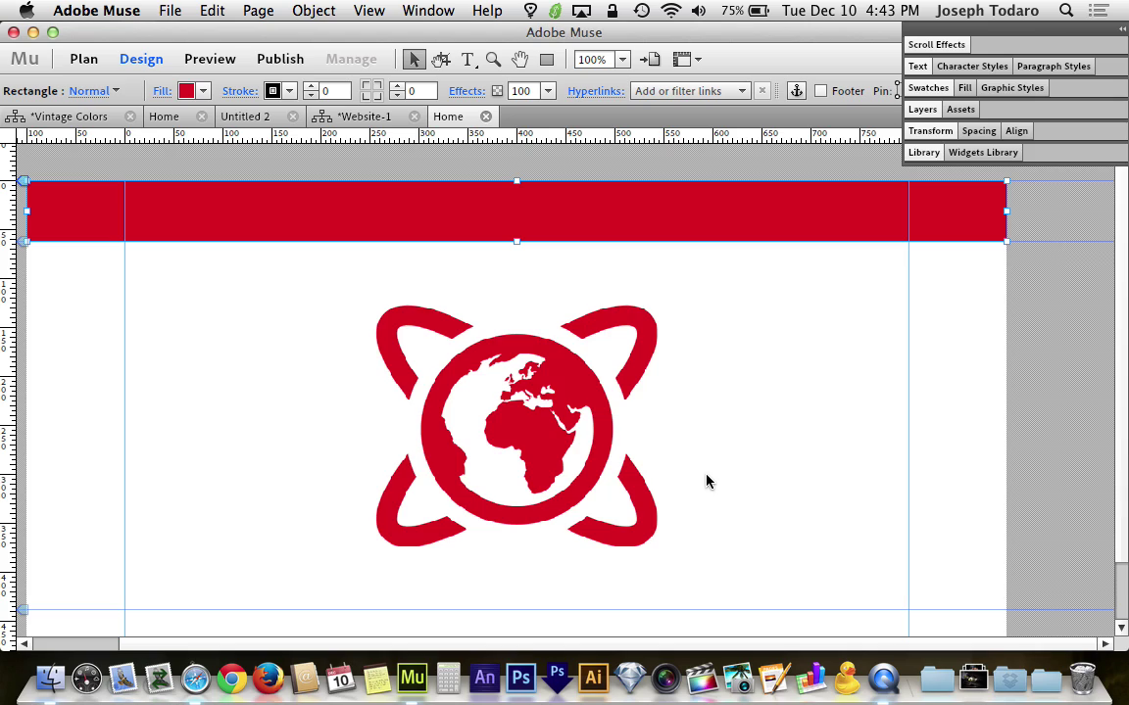
Deselect the header and open the Vintage Colors site's Home page from Plan view.
left_click(708, 481)
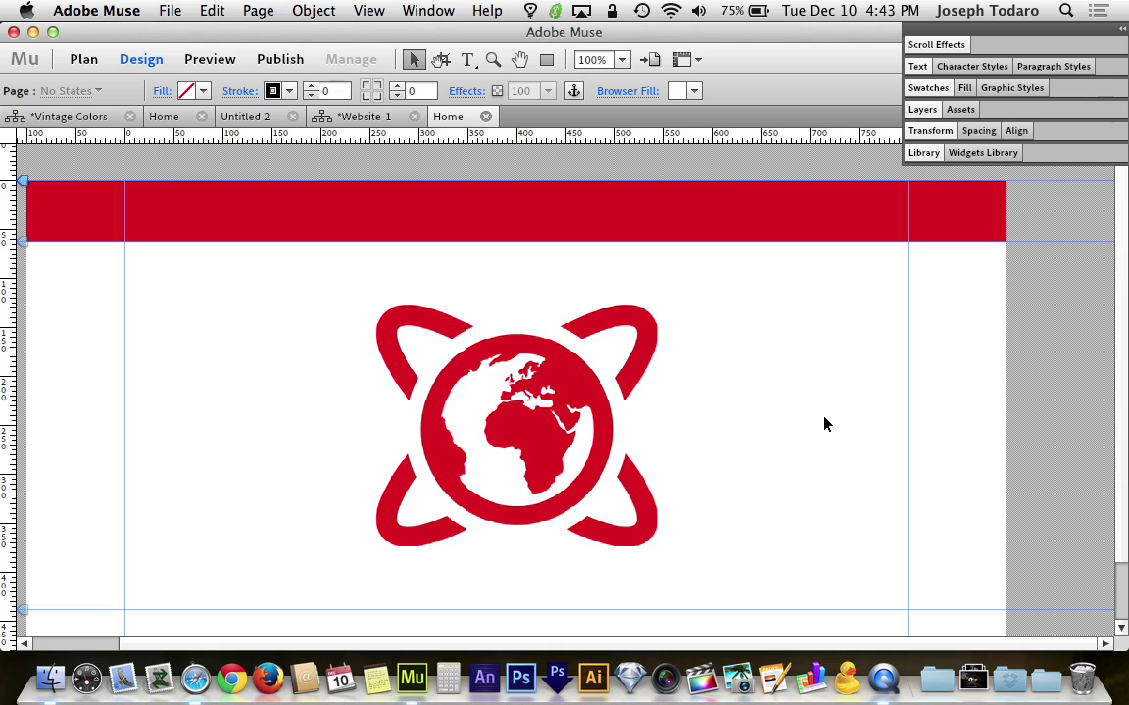
left_click(61, 116)
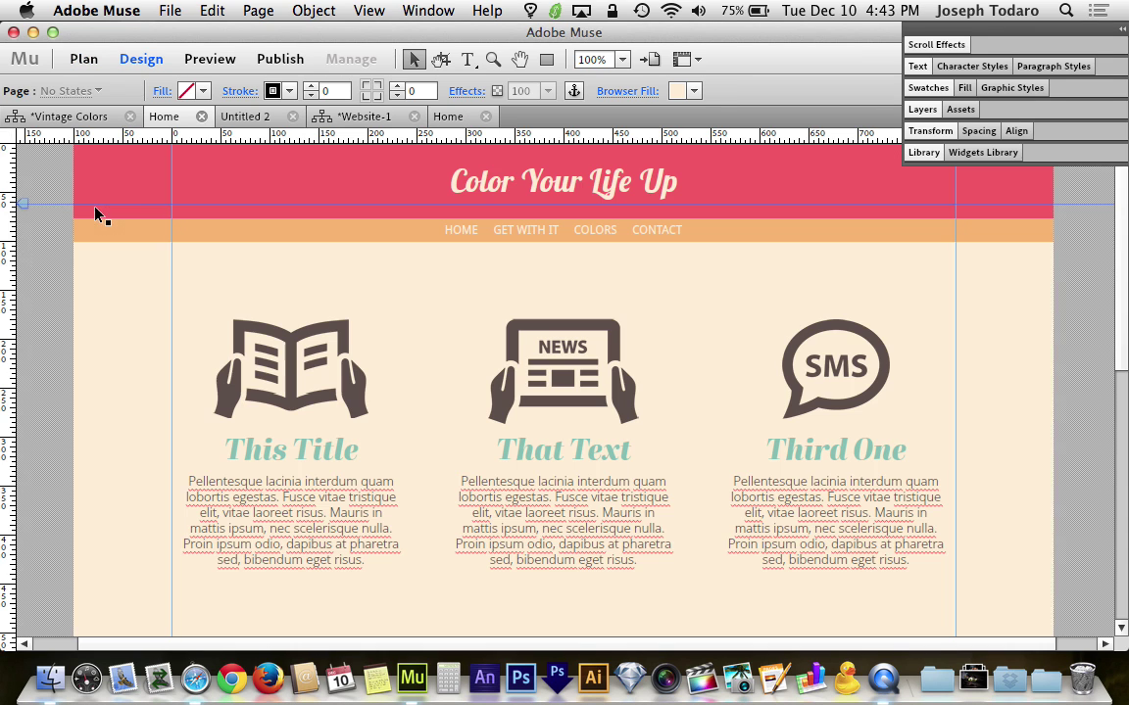
double_click(88, 190)
Browse the Muse Resources Libraries page to the Color Palettes downloads in Safari, then return to Muse.
left_click(195, 678)
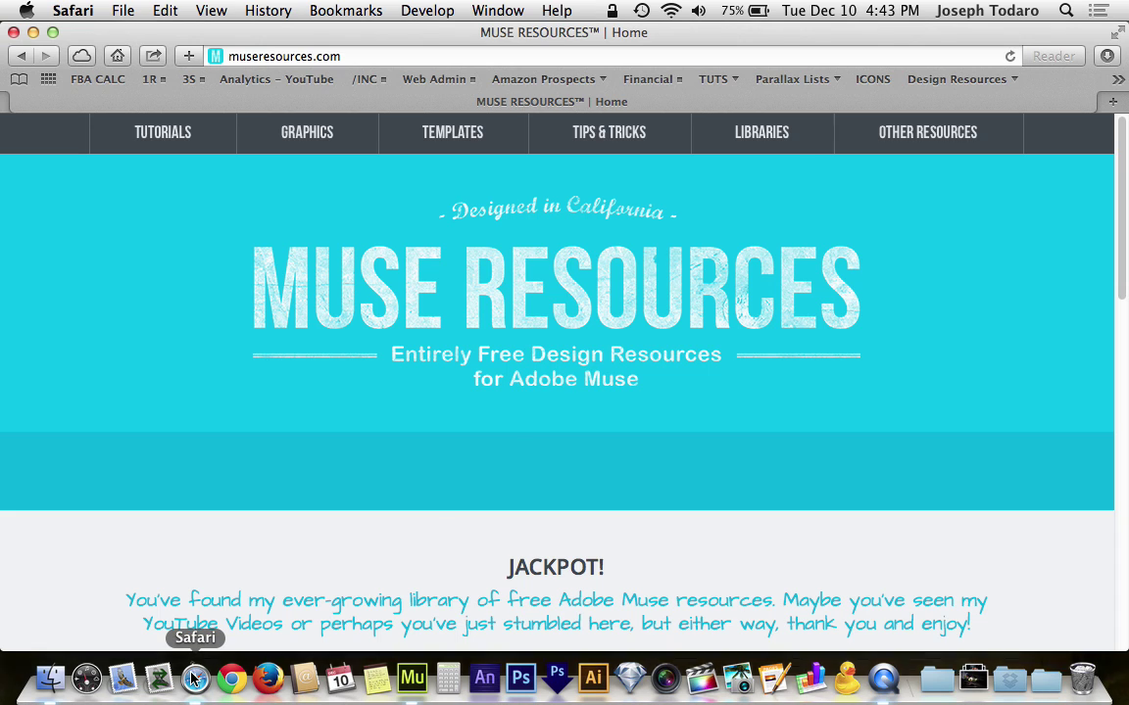
left_click(787, 142)
scroll(564, 453, "down", 12)
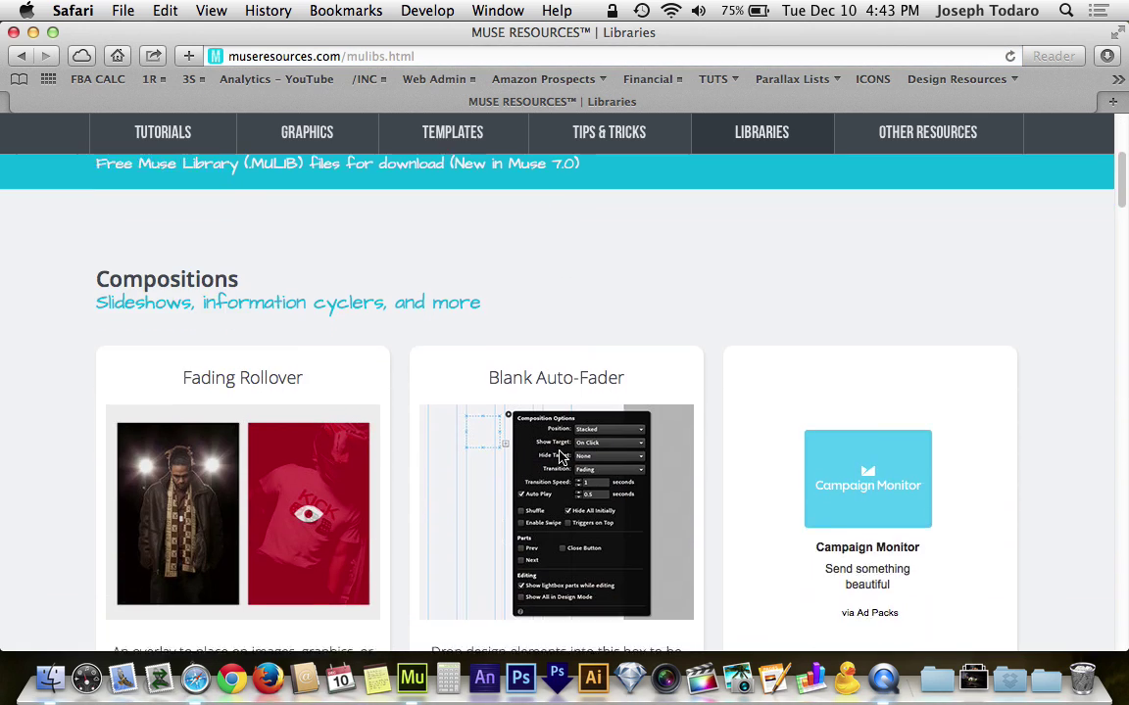
scroll(560, 457, "down", 5)
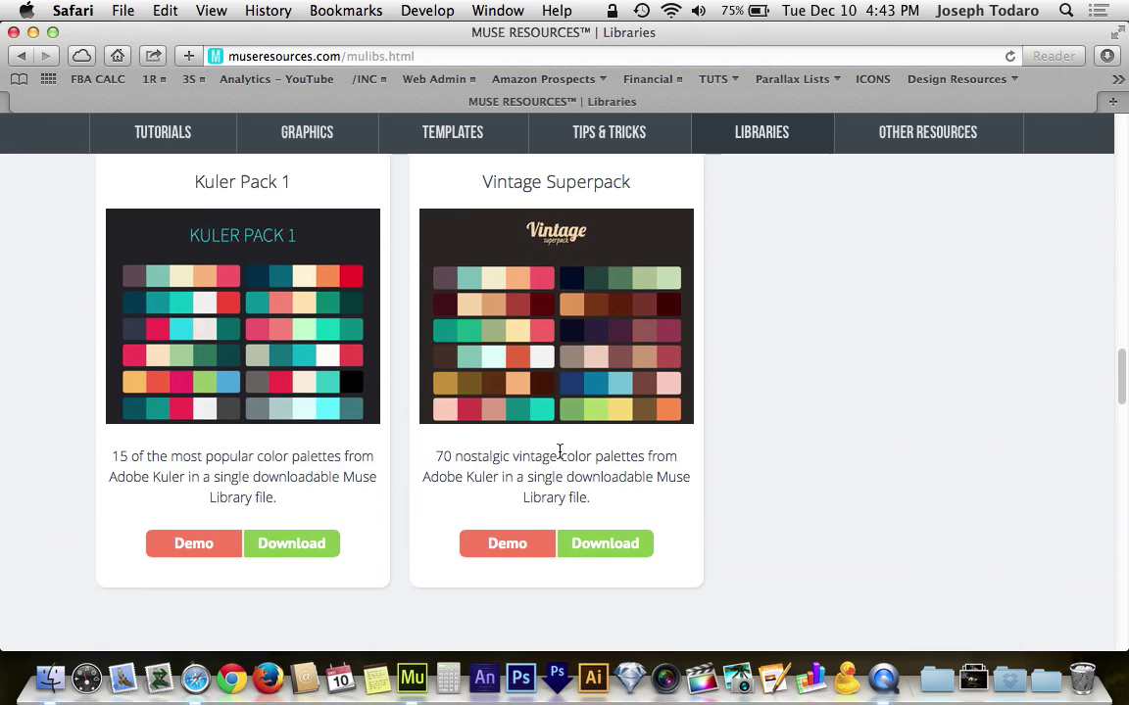
scroll(756, 444, "up", 1)
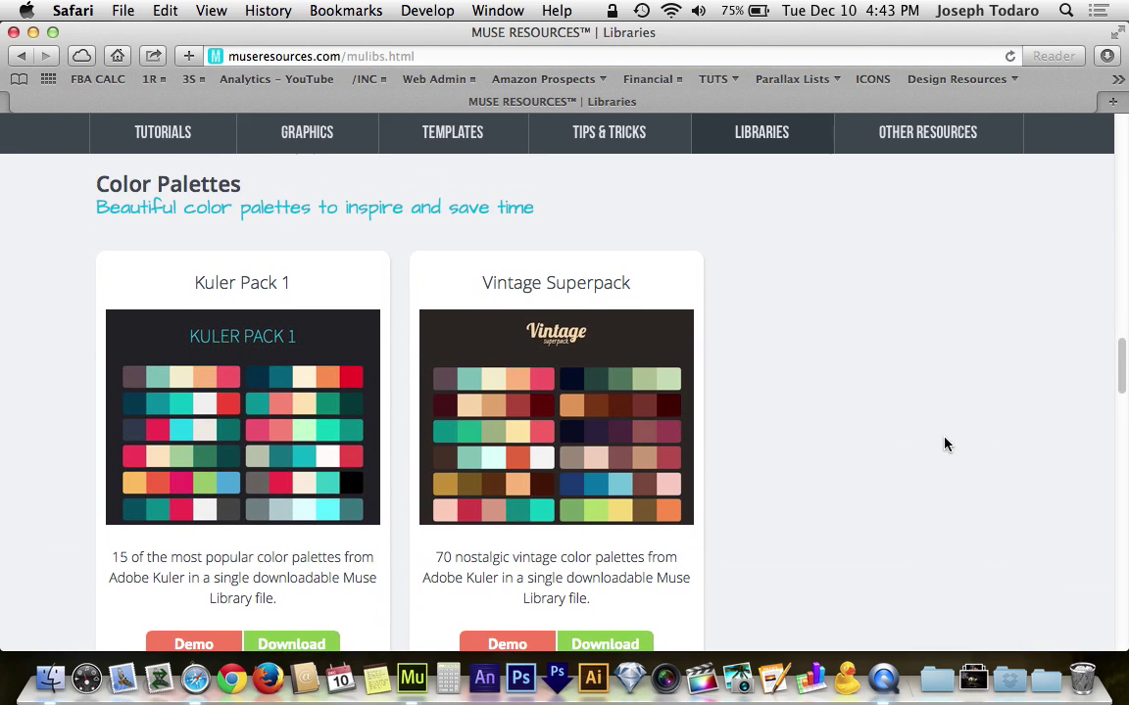
scroll(947, 444, "down", 1)
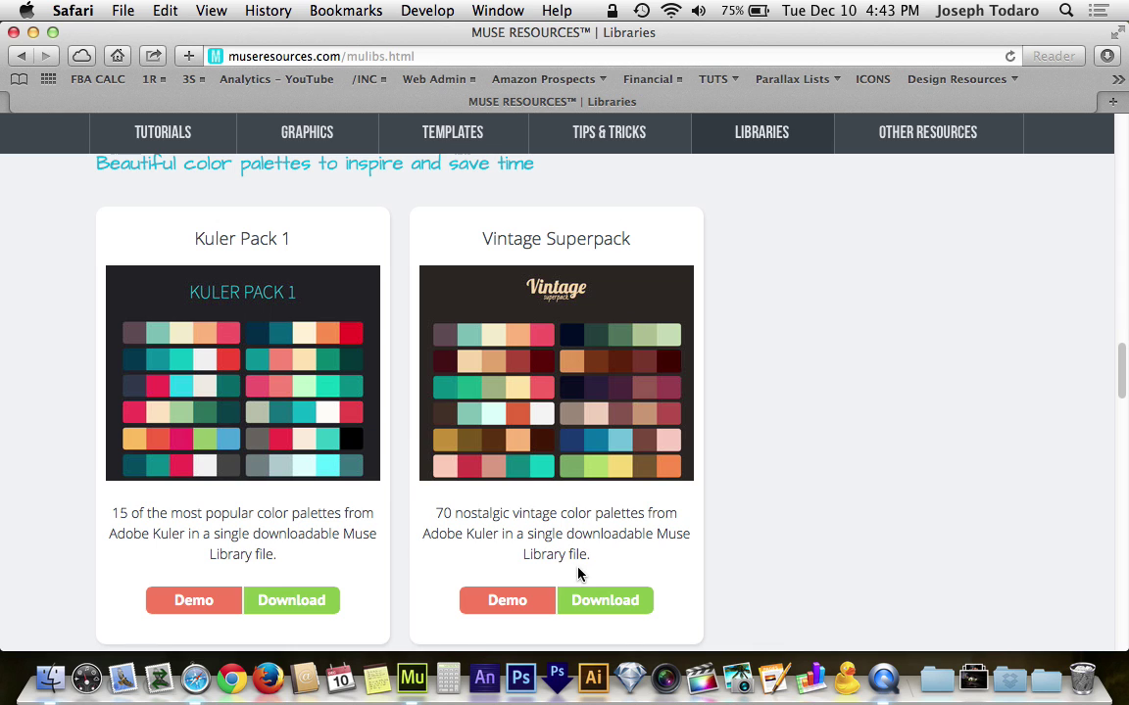
key("F3")
left_click(460, 411)
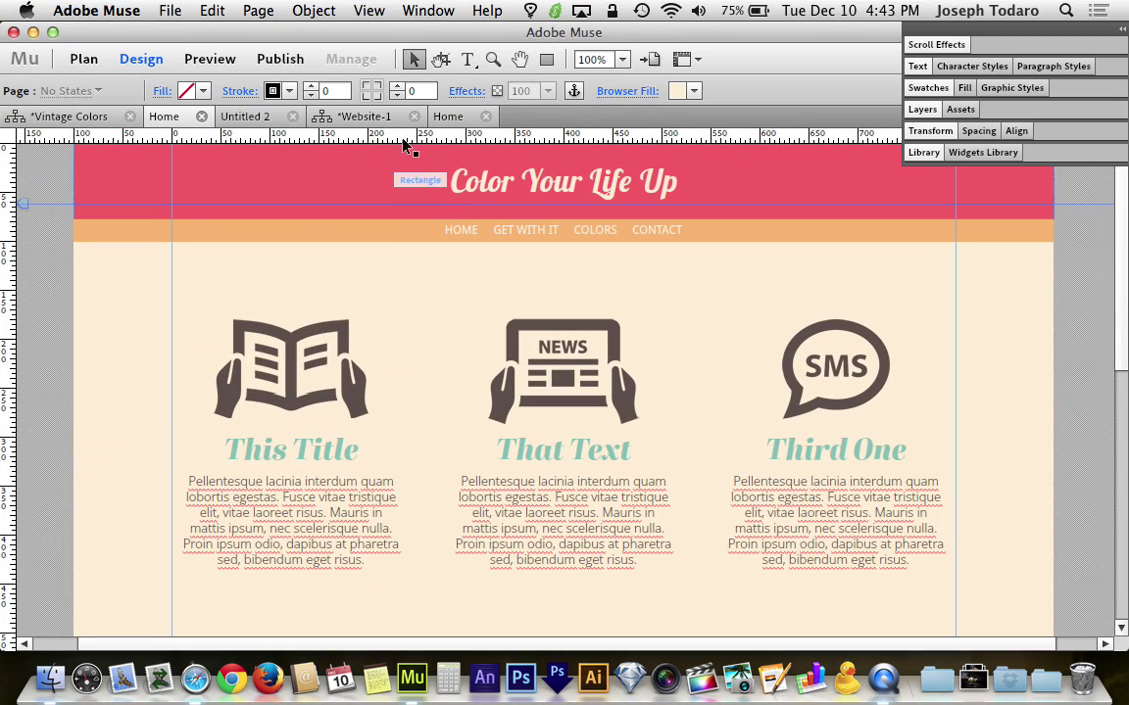
Switch to the Website-1 Home page and check the red globe and header bar share the swatch.
left_click(381, 116)
left_click(449, 118)
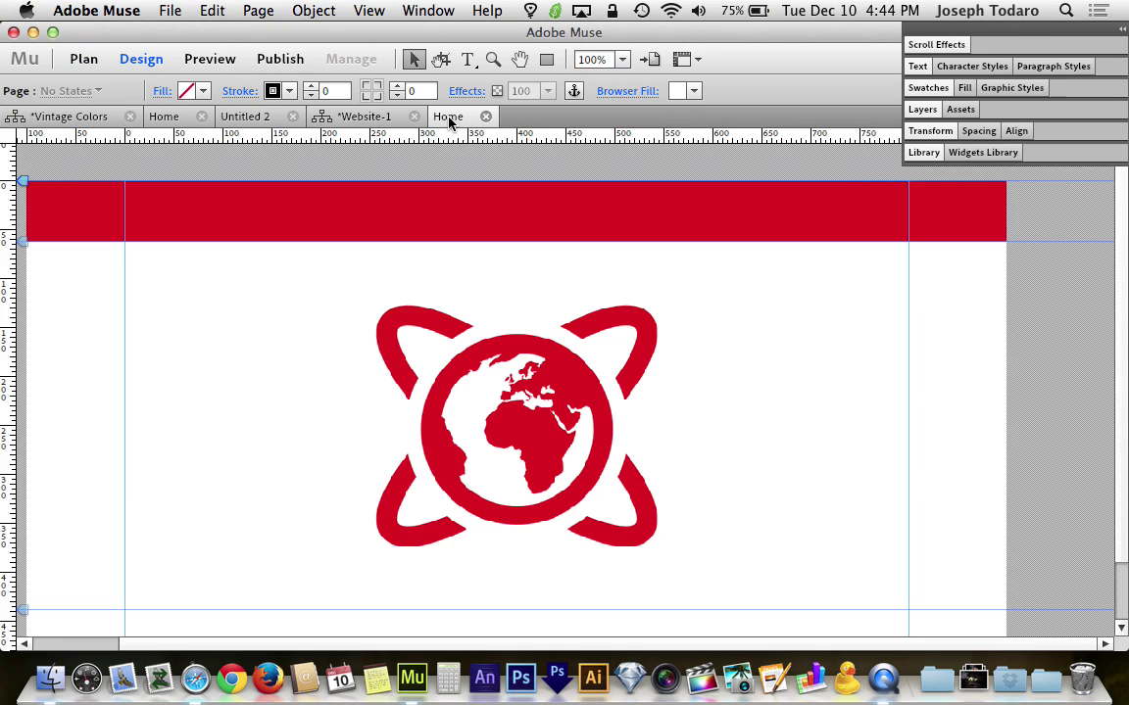
left_click(188, 90)
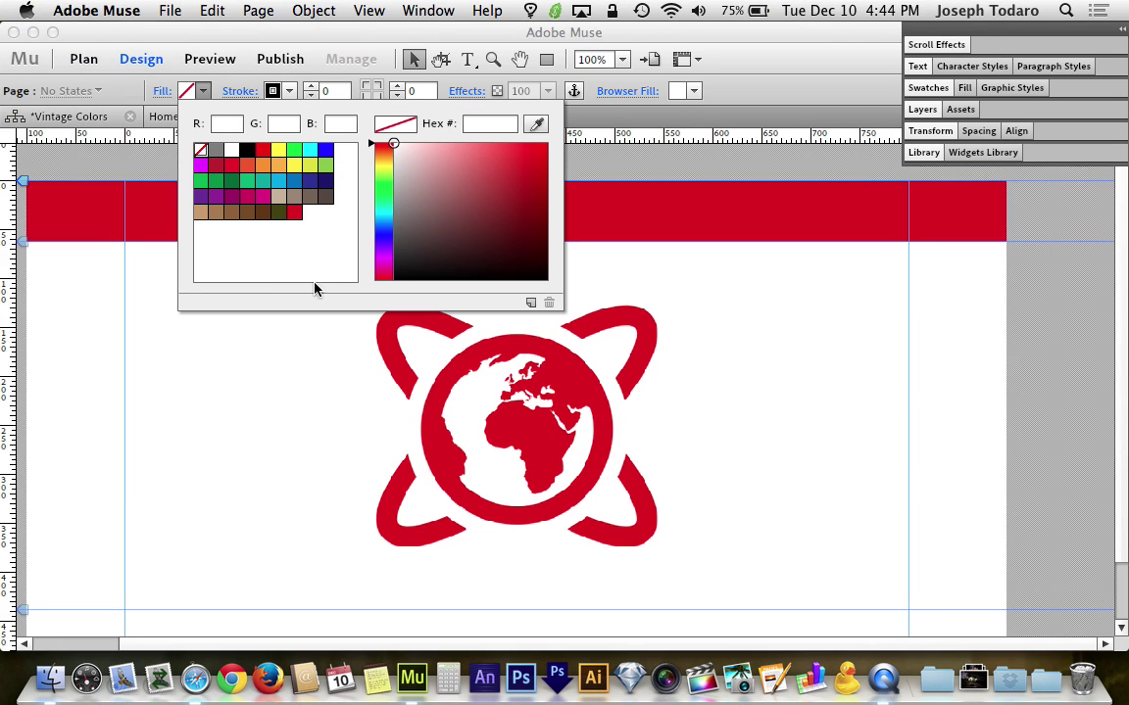
left_click(294, 212)
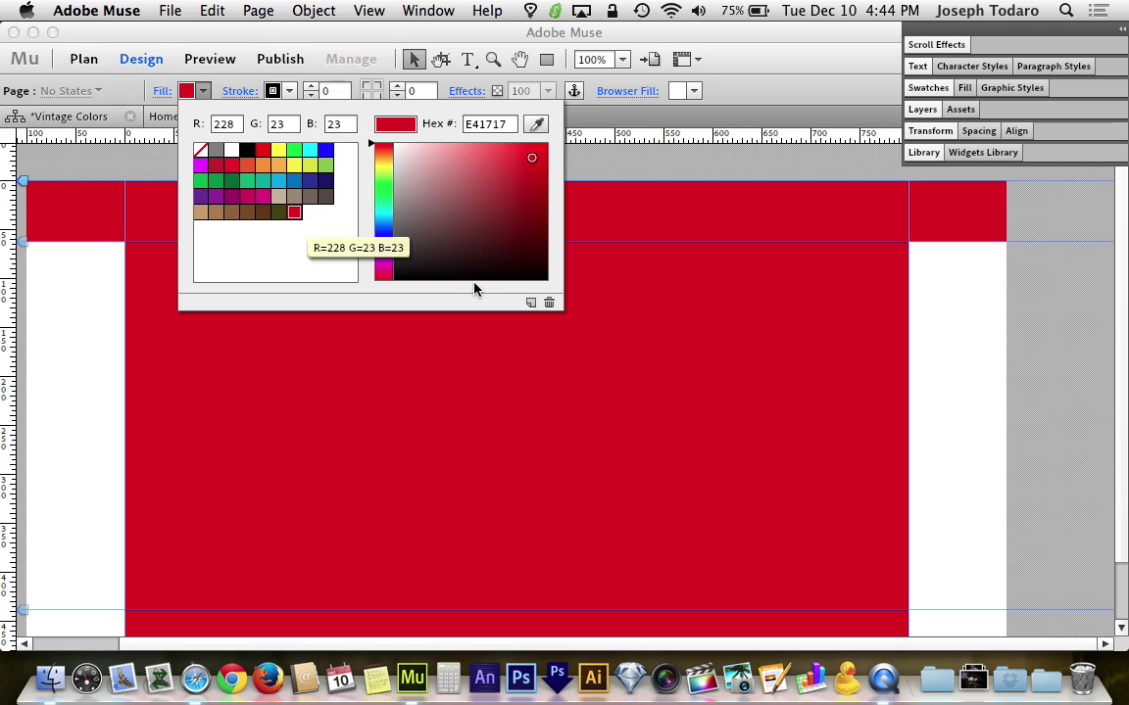
left_click(378, 367)
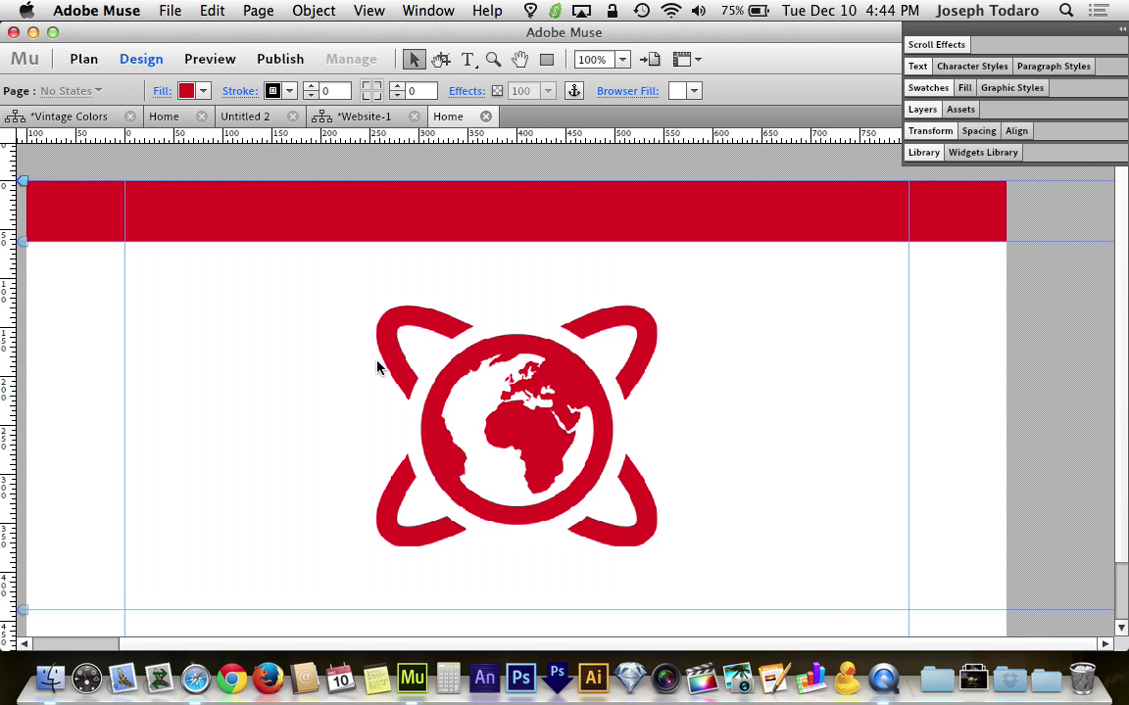
left_click(378, 368)
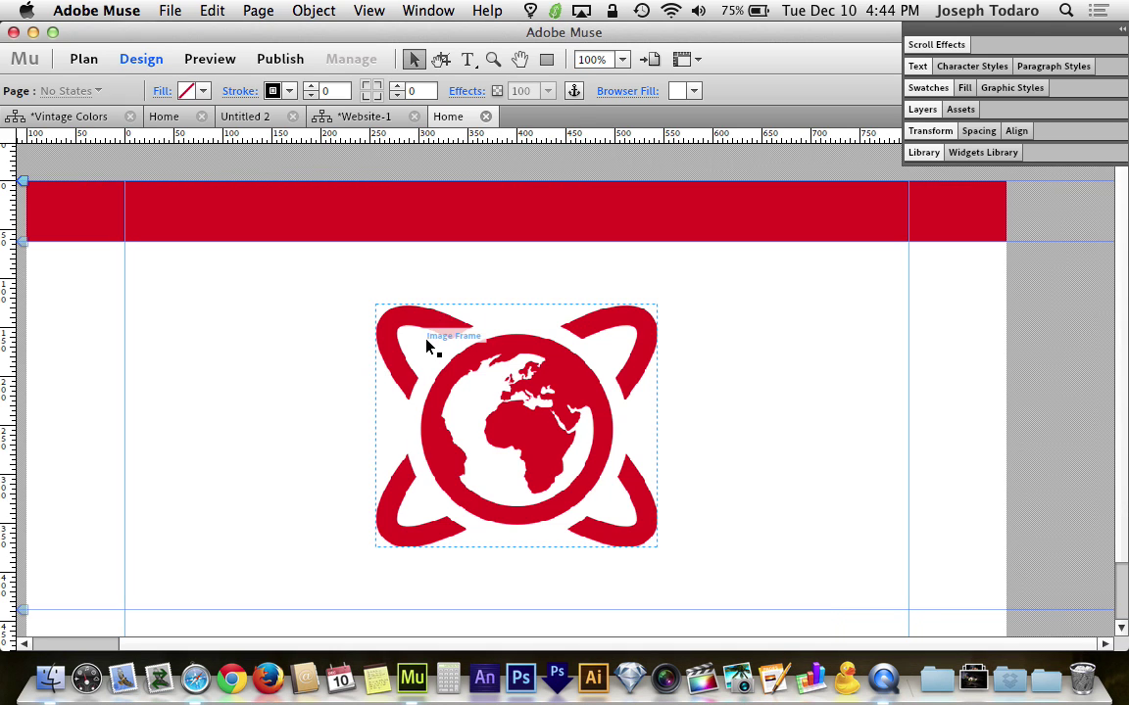
left_click(530, 224)
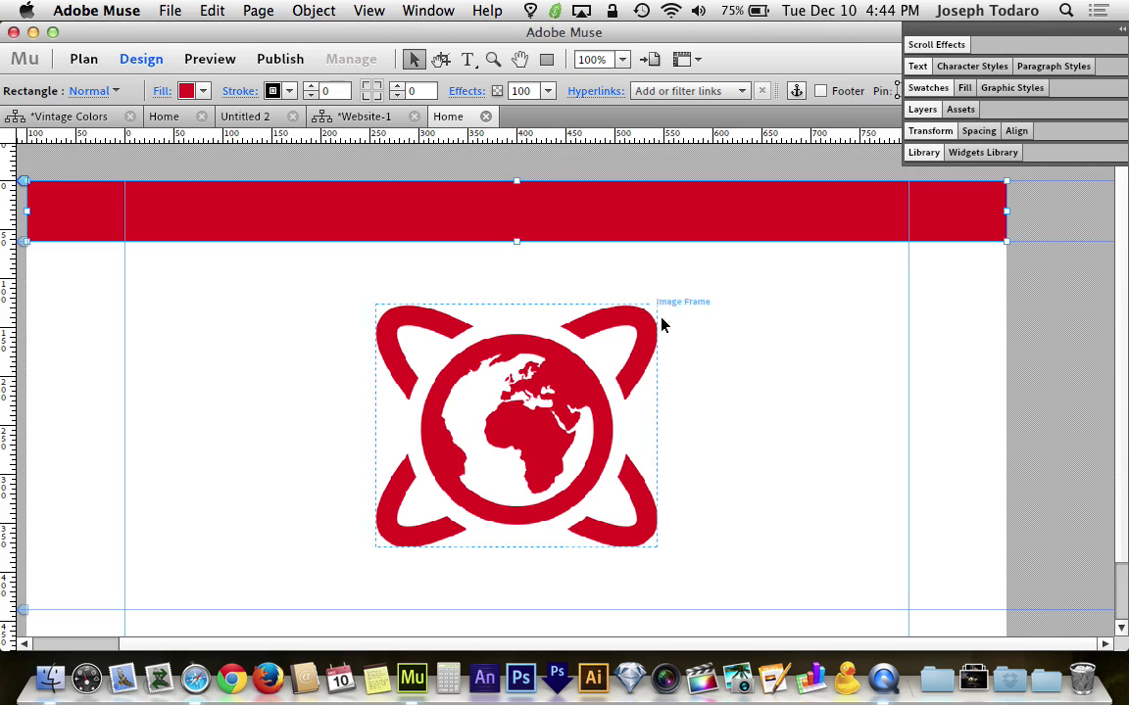
left_click(694, 330)
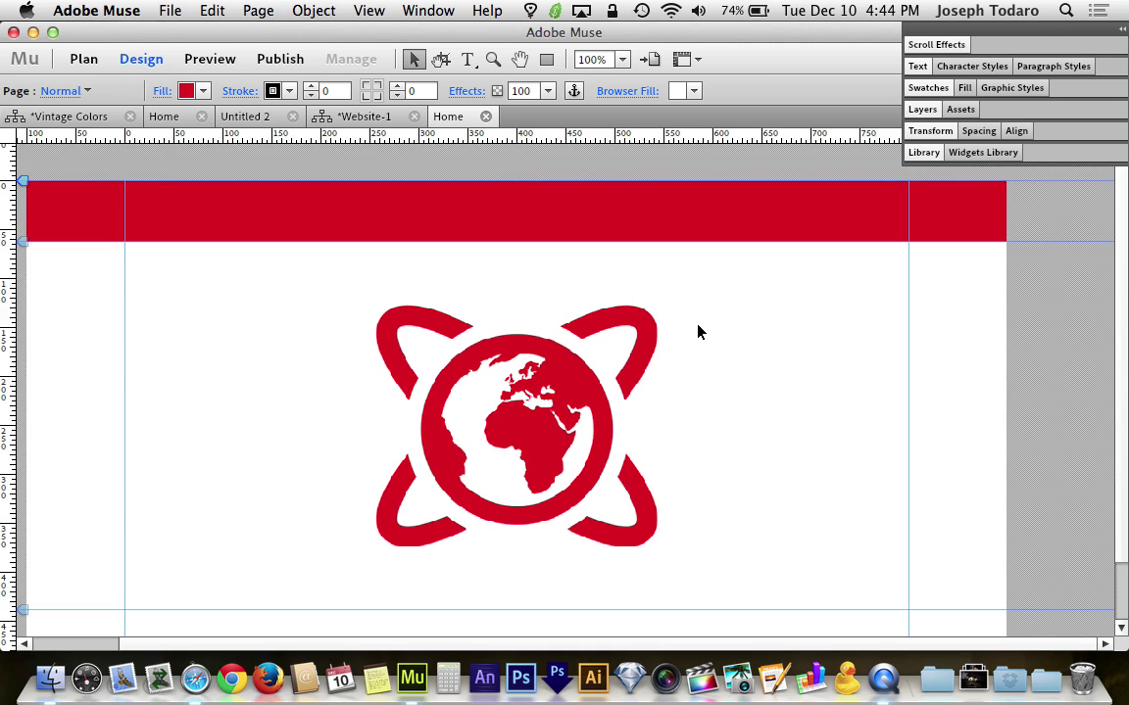
Browse the Library's Vintage Superpack palettes and drag Vintage Palette 003 onto the page.
left_click(928, 155)
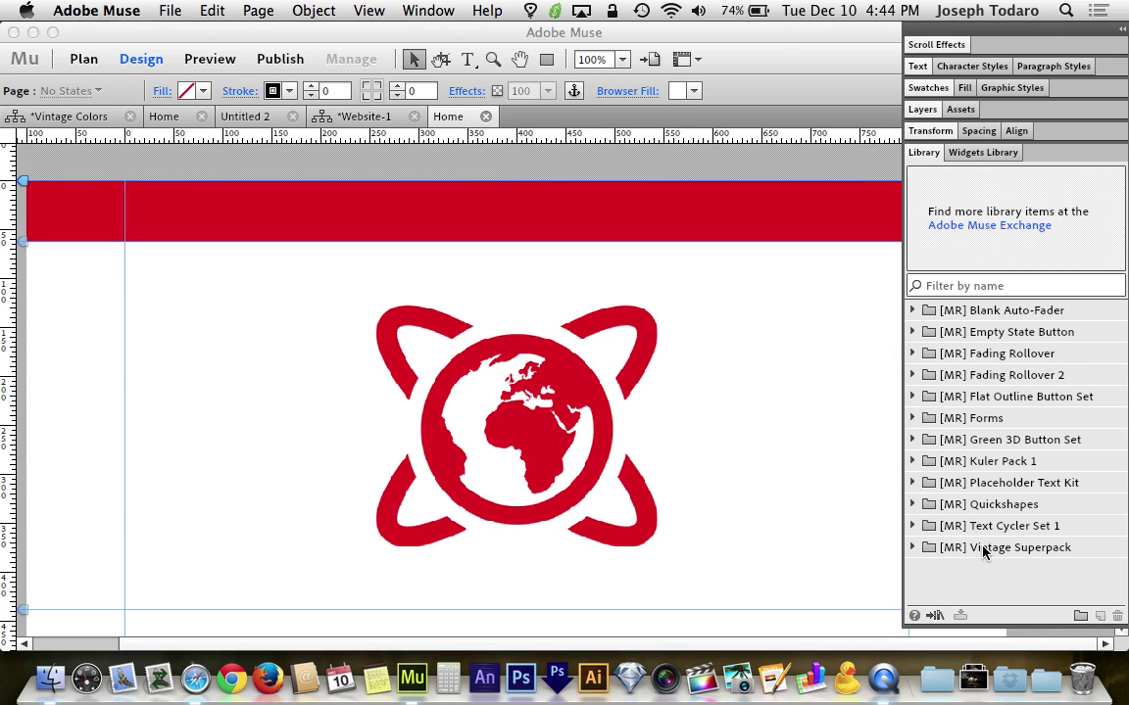
left_click(912, 548)
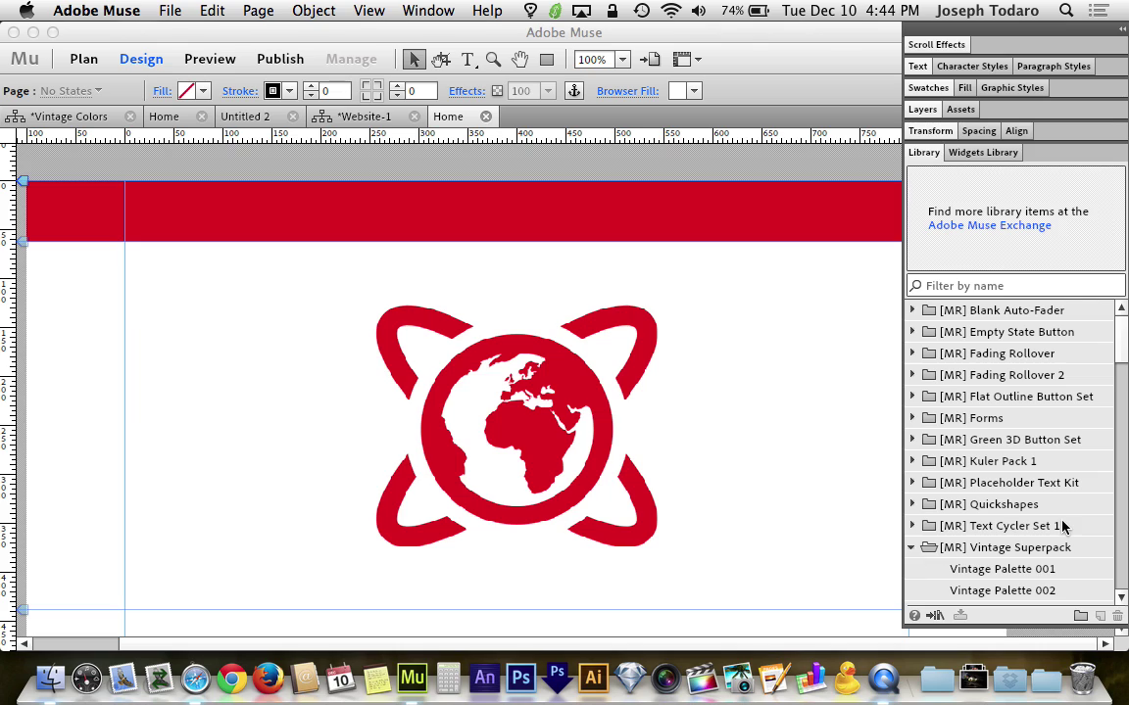
scroll(1078, 490, "down", 3)
scroll(1092, 457, "down", 1)
left_click(1046, 395)
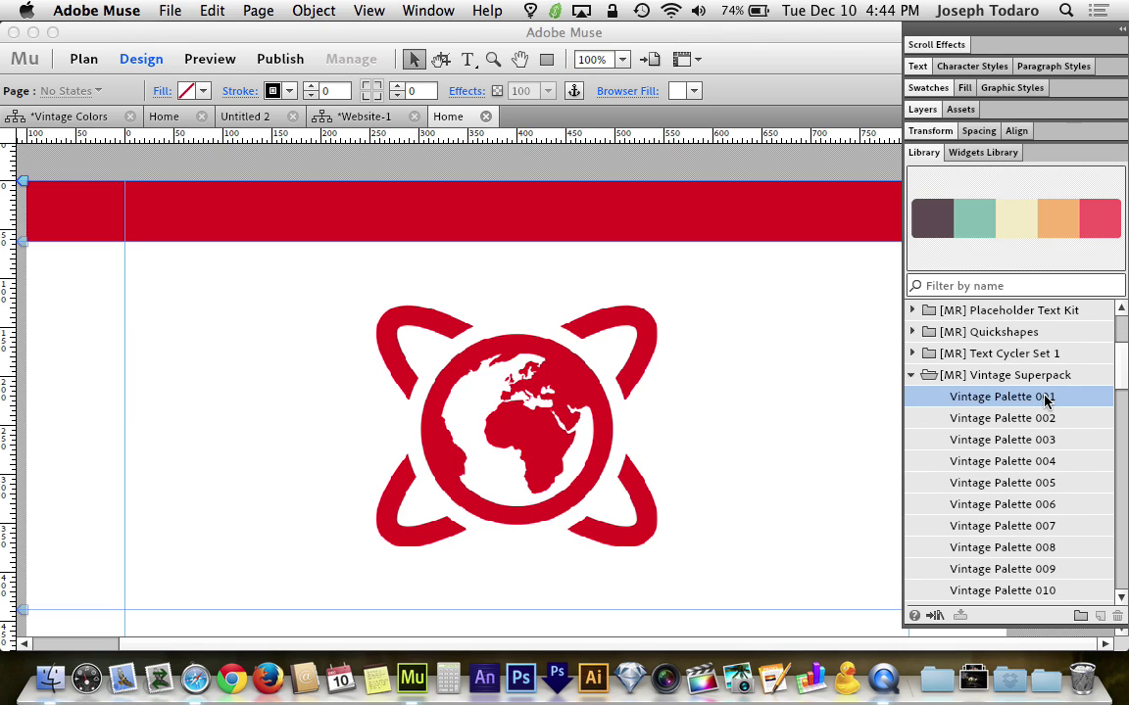
key("Down")
key("Down")
key("Down")
key("Down")
key("Down")
key("Down")
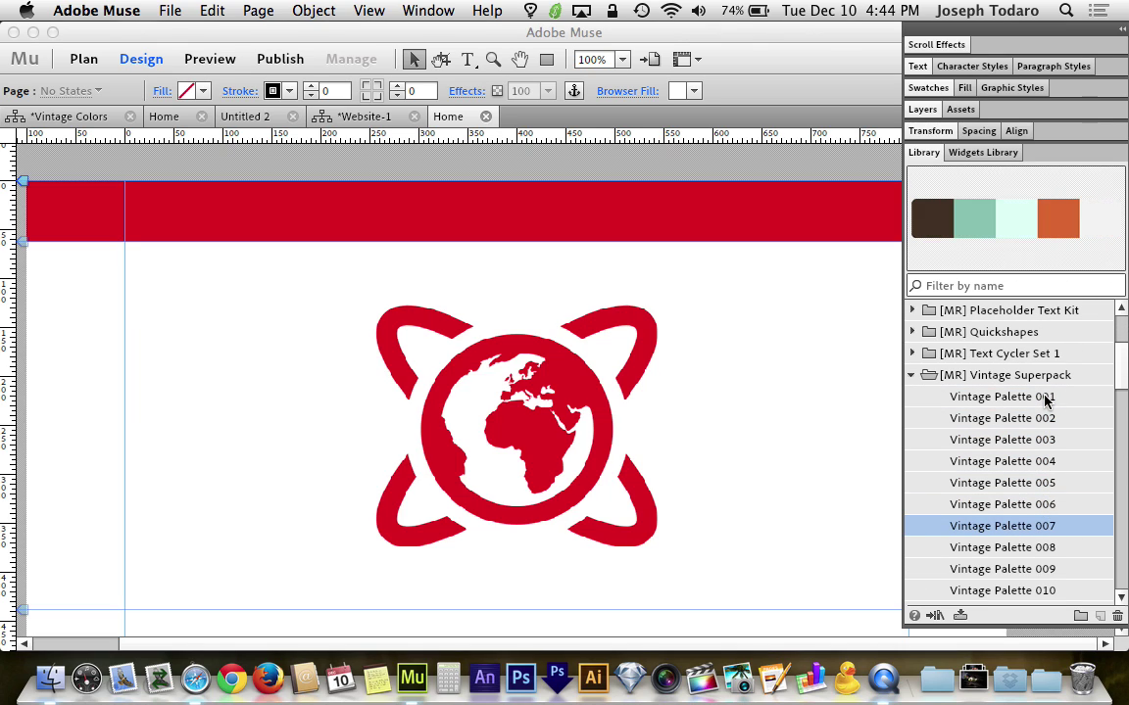
key("Up")
key("Up")
key("Up")
key("Up")
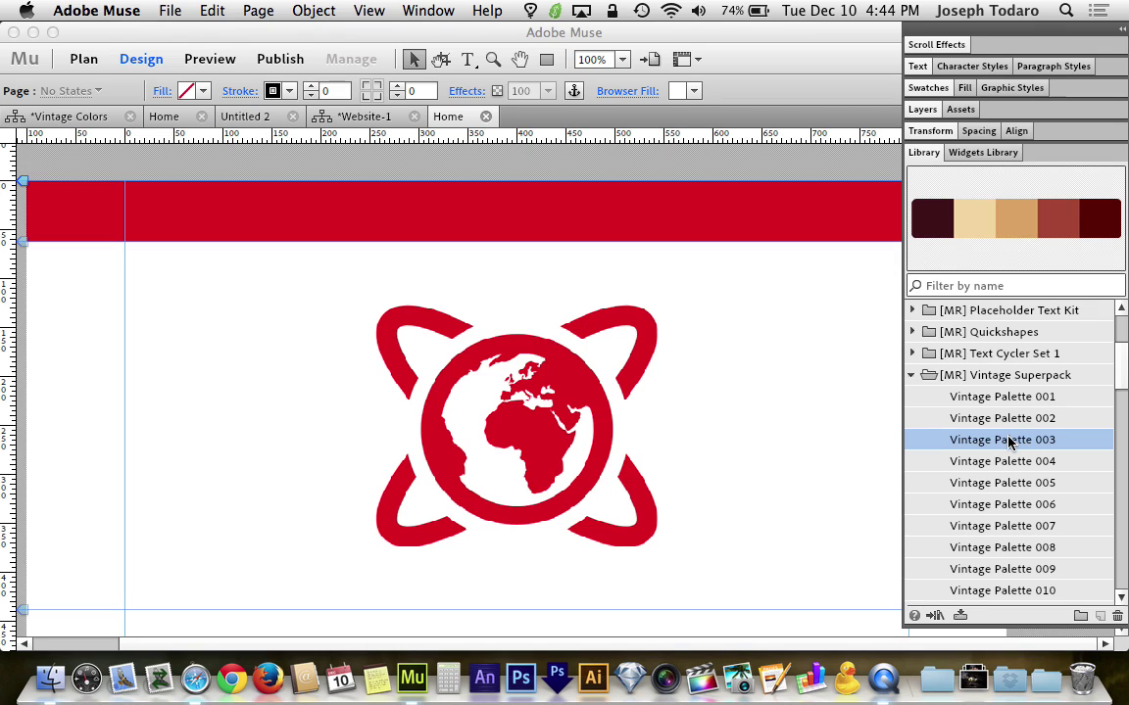
left_click_drag(1008, 441, 144, 315)
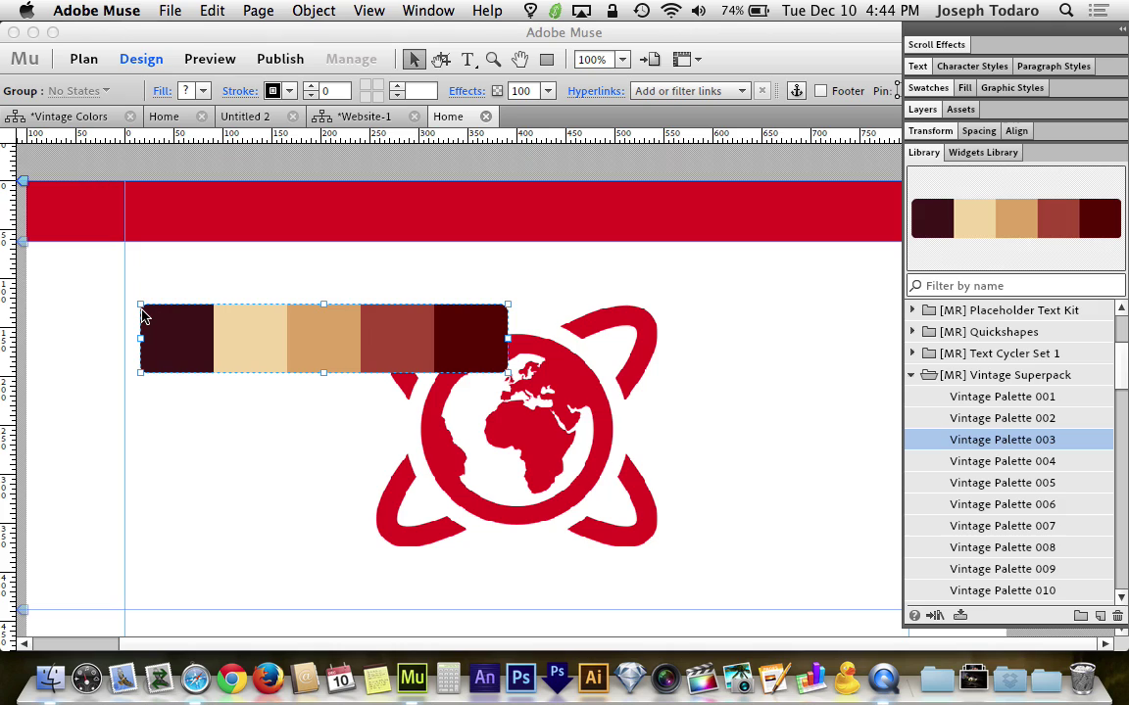
Delete the placed Vintage Palette 003 strip and check its five colours in the fill swatches.
key("Delete")
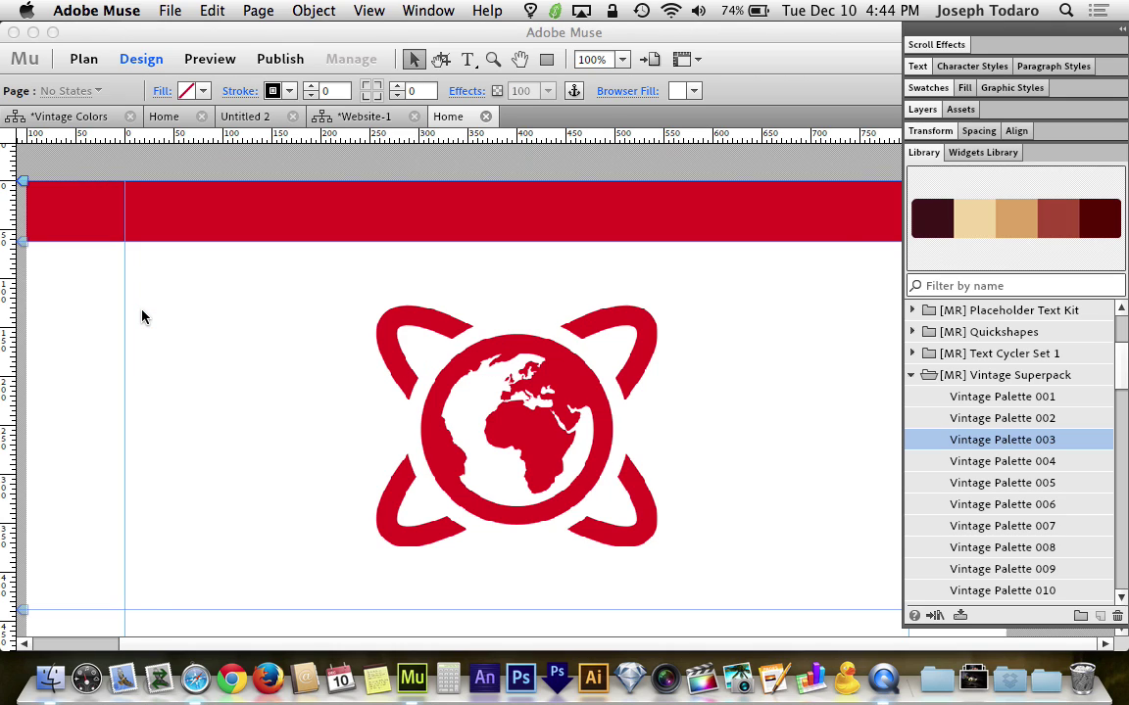
key("Tab")
key("Tab")
left_click(199, 91)
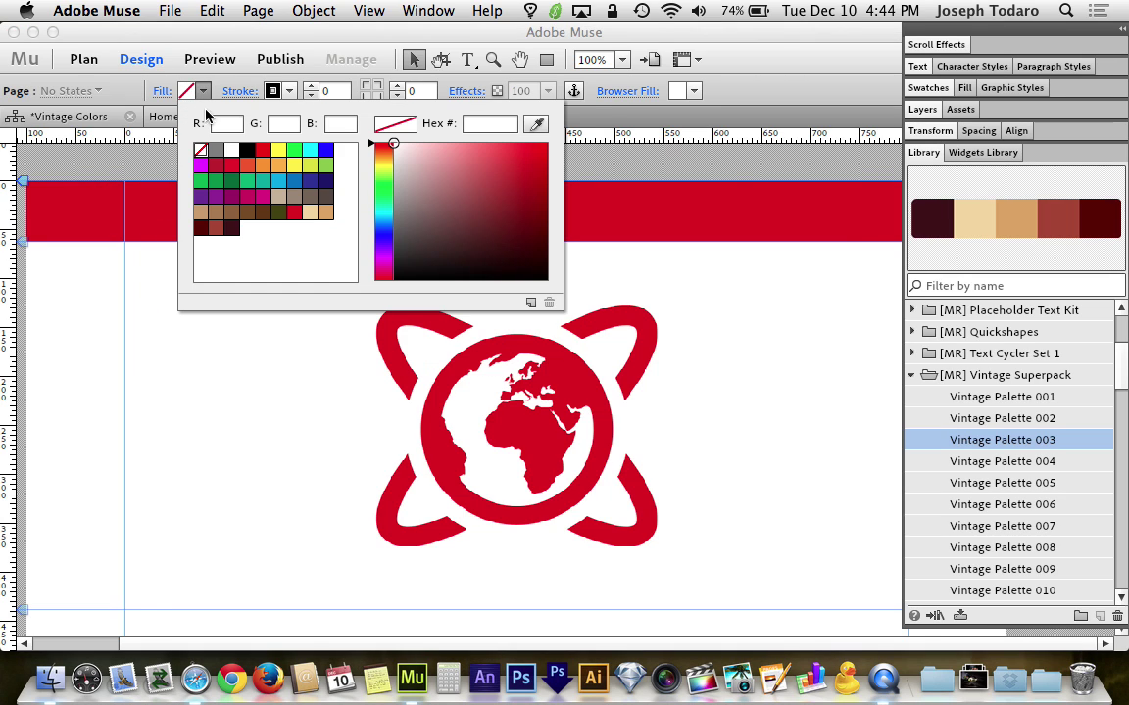
Close the fill choices and preview Vintage Palettes 005, 006 and onward in the Library.
left_click(314, 363)
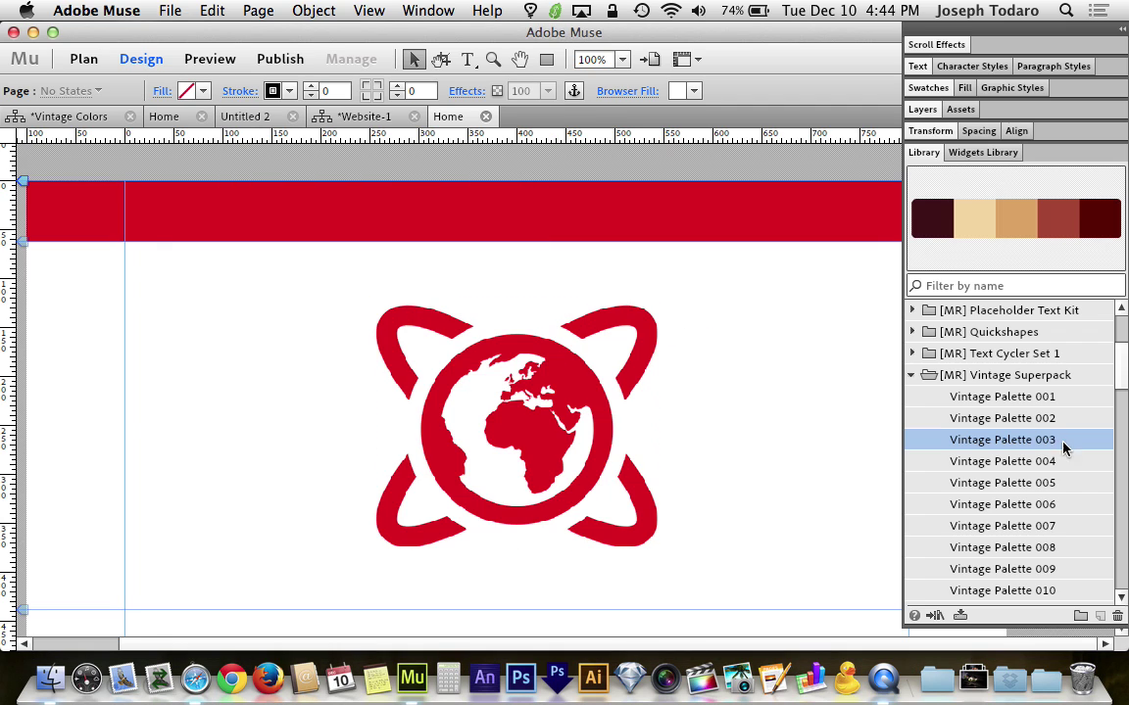
left_click(1088, 489)
left_click(1086, 497)
key("Down")
key("Down")
key("Down")
key("Down")
key("Down")
key("Down")
key("Down")
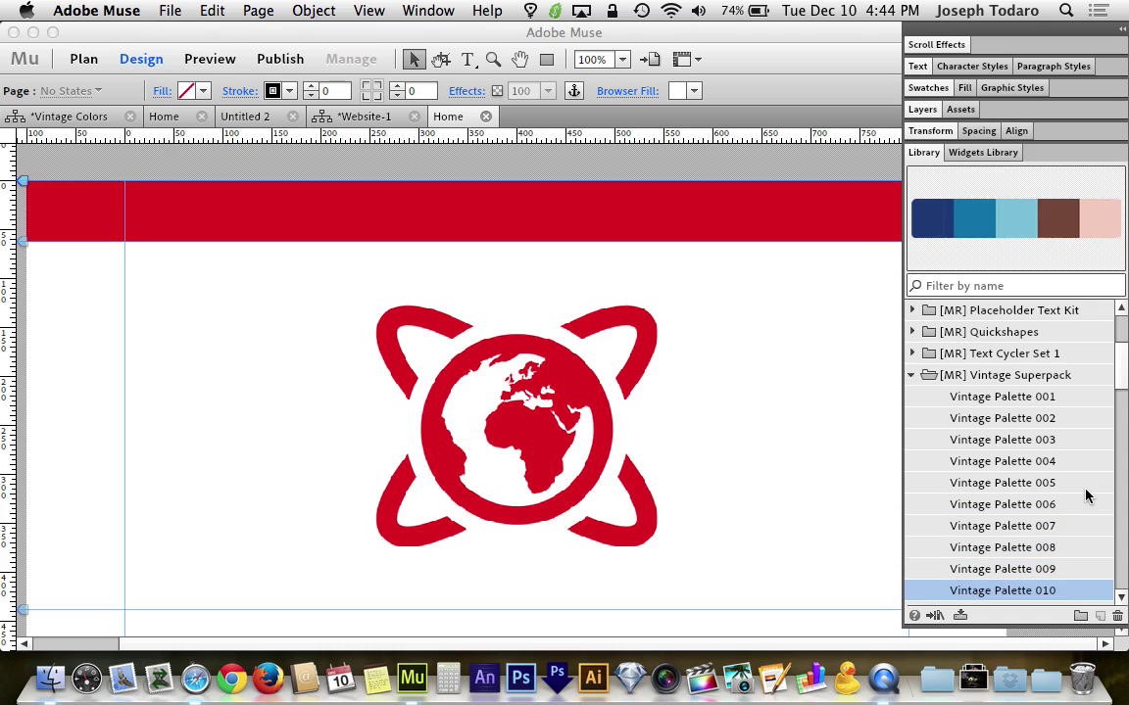